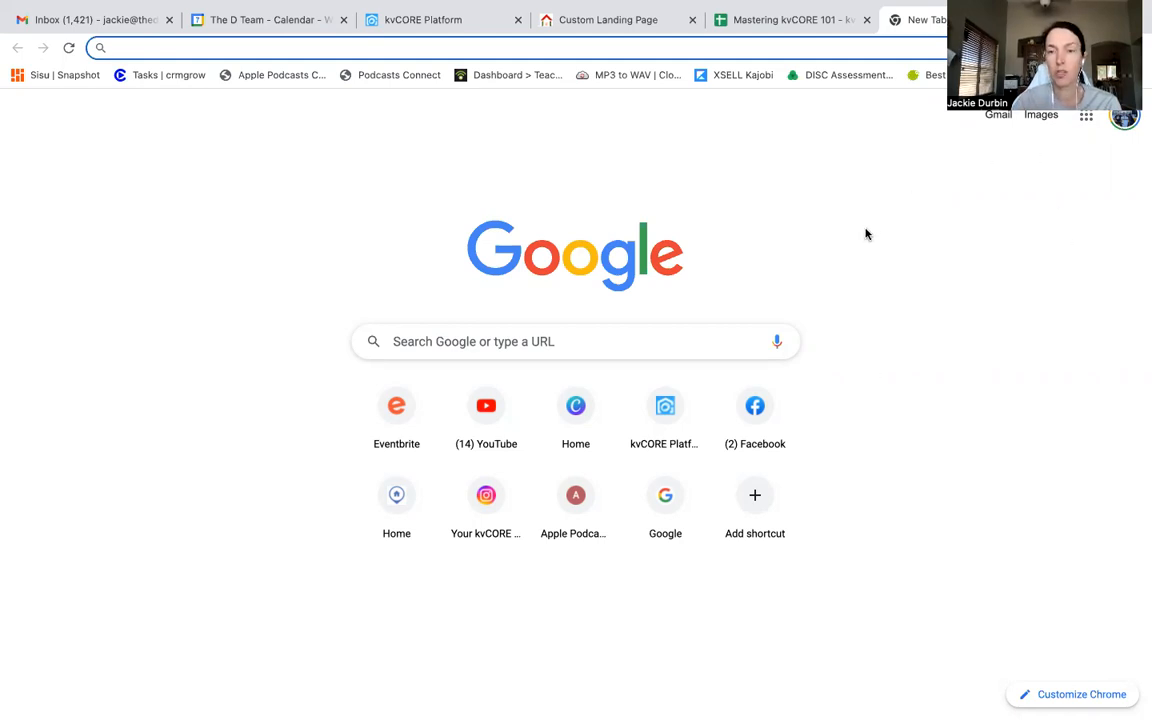
Open Google Drive and create a new blank Google Form.
click(1087, 118)
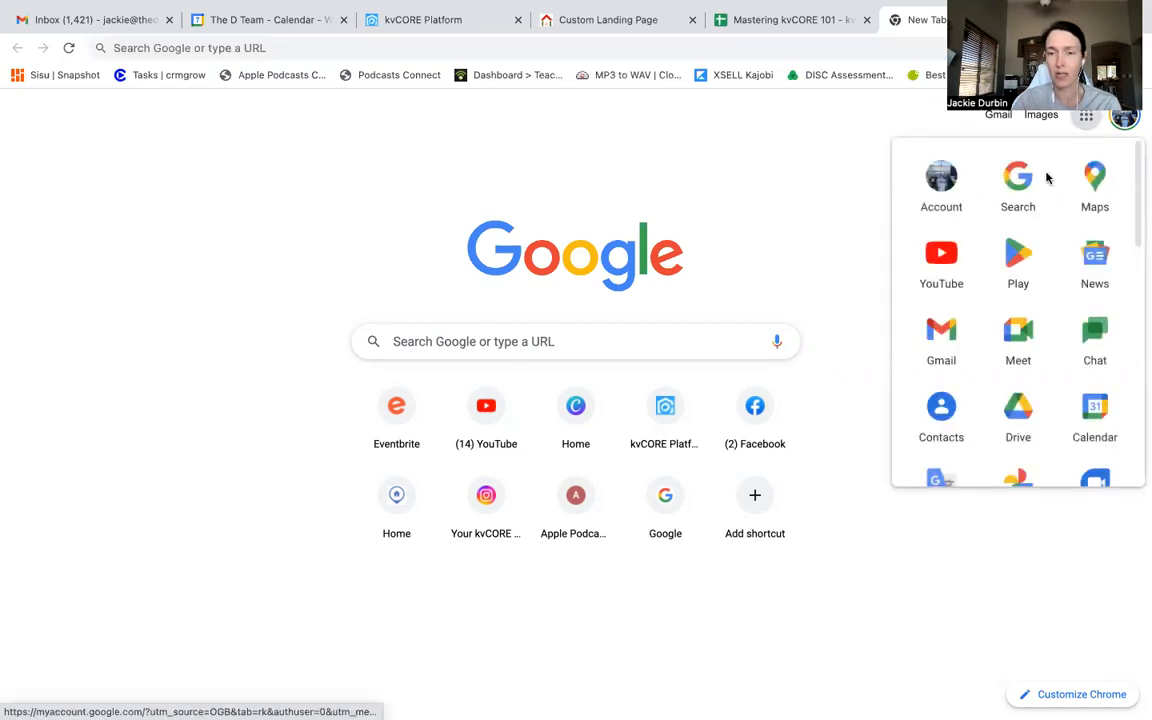
click(1016, 407)
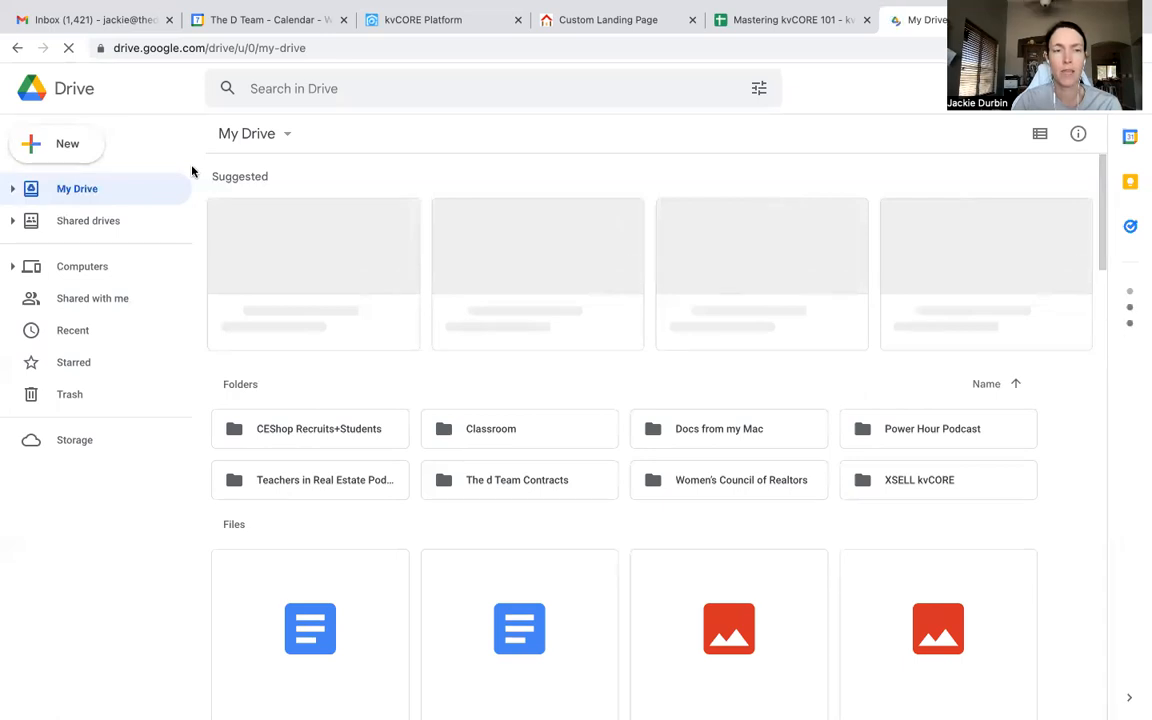
click(80, 150)
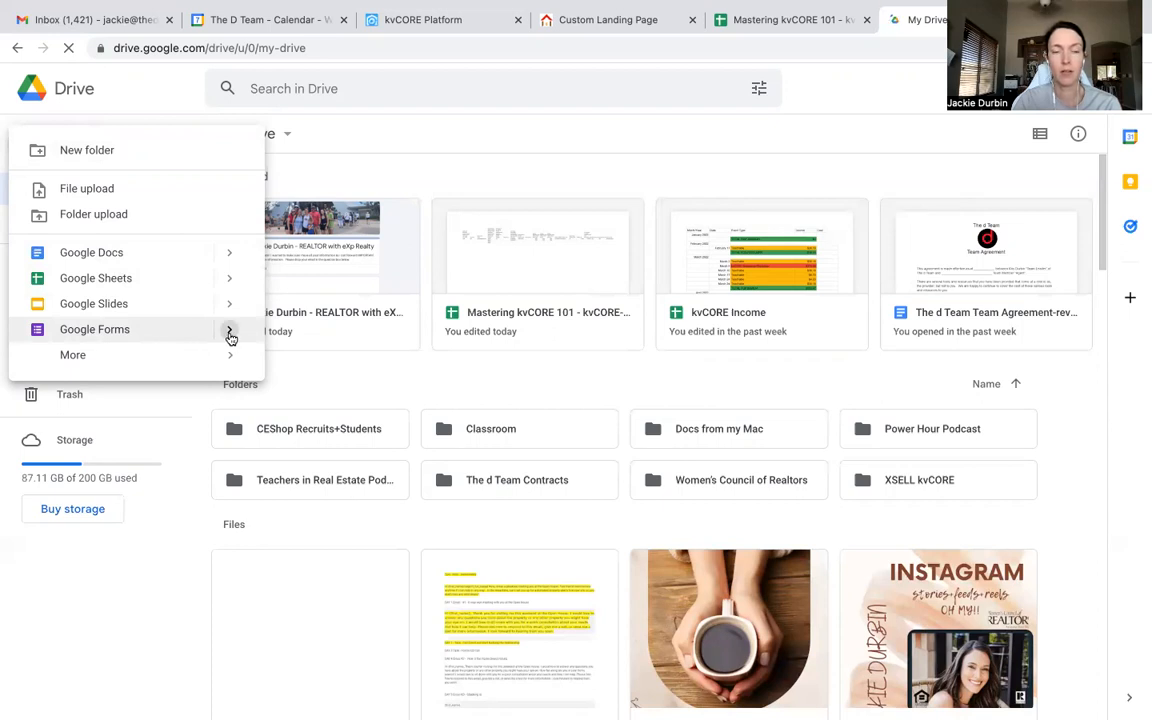
click(230, 337)
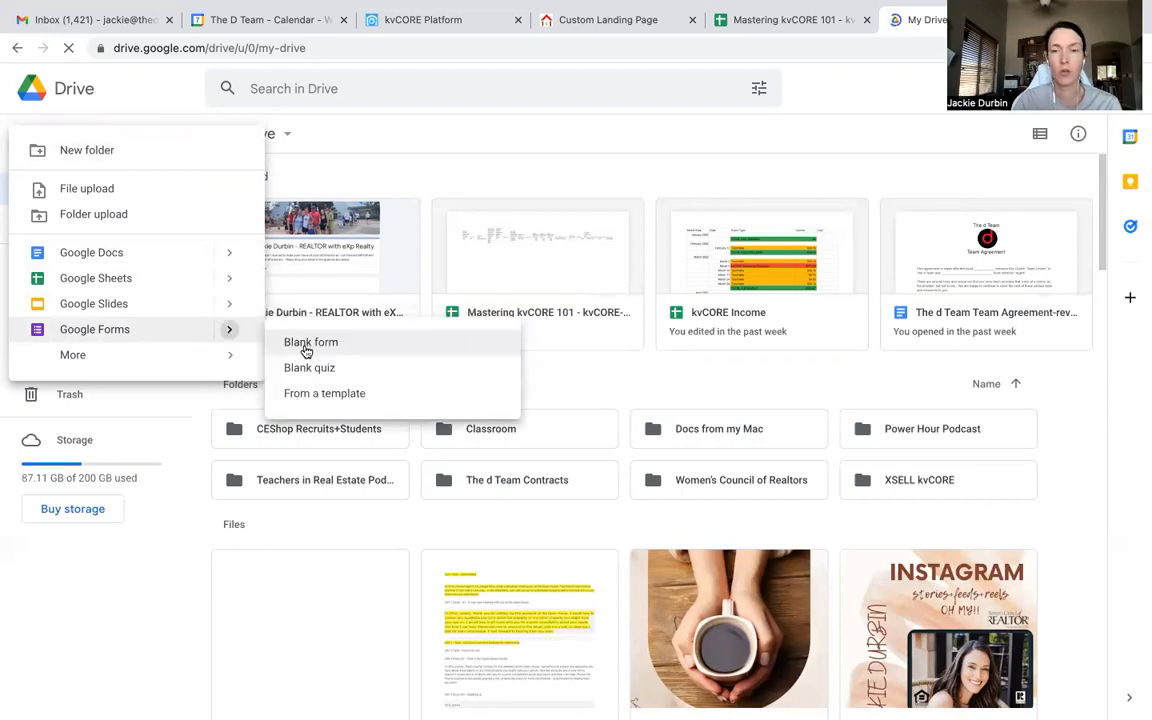
click(306, 345)
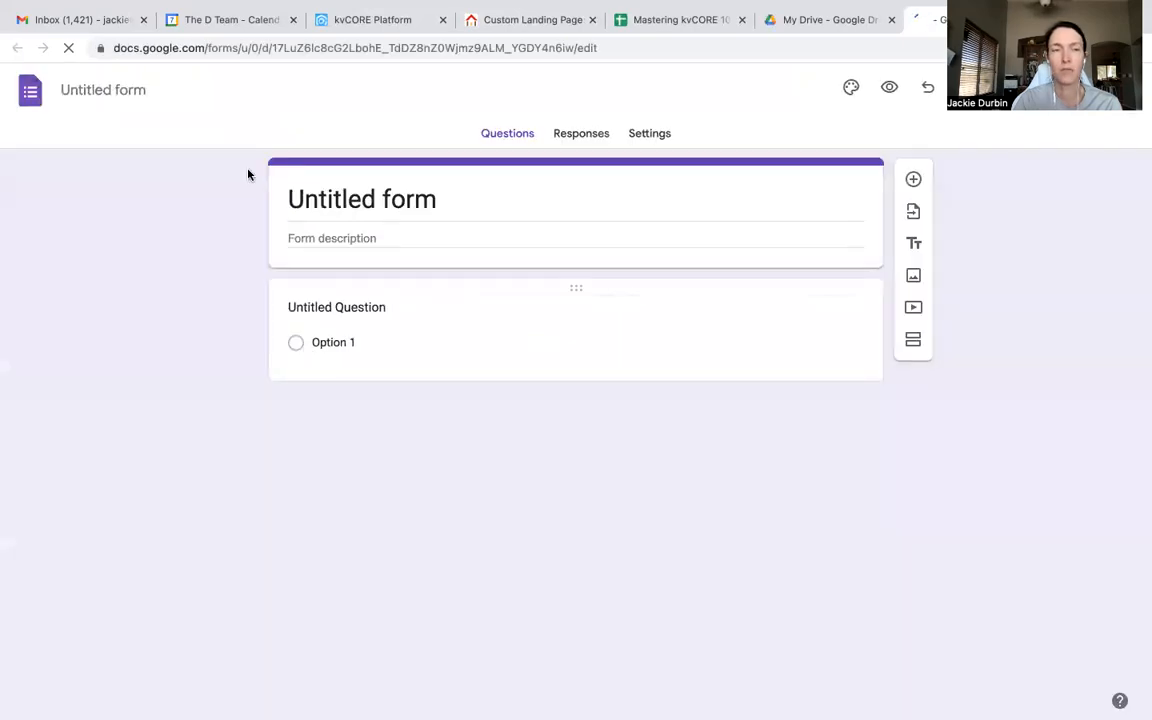
Name the form file "Let's Stay Connect - My SOI".
click(134, 91)
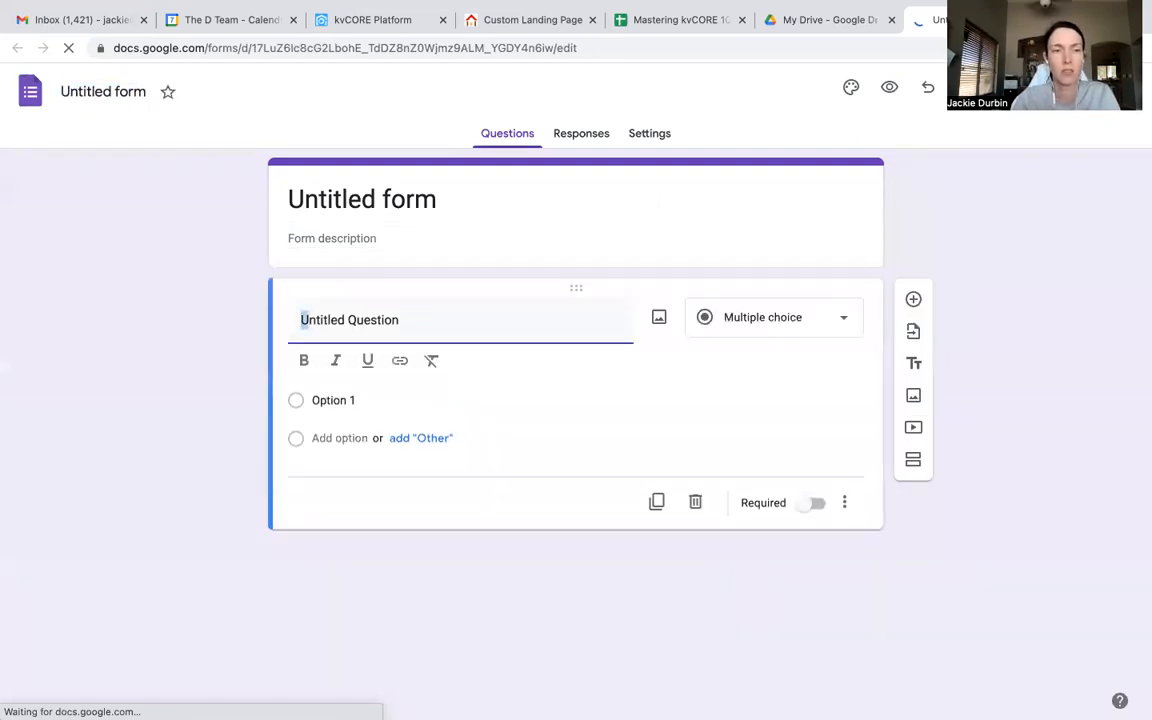
click(63, 91)
text(Let's Star)
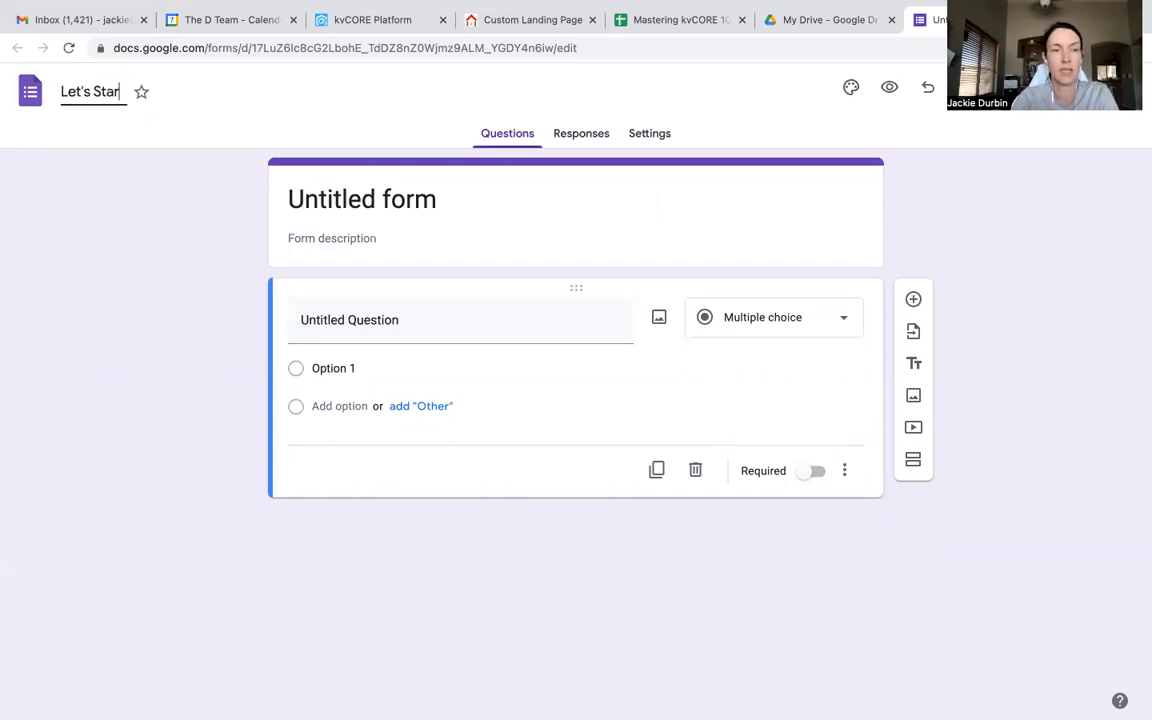
key(BackSpace)
text(y onne)
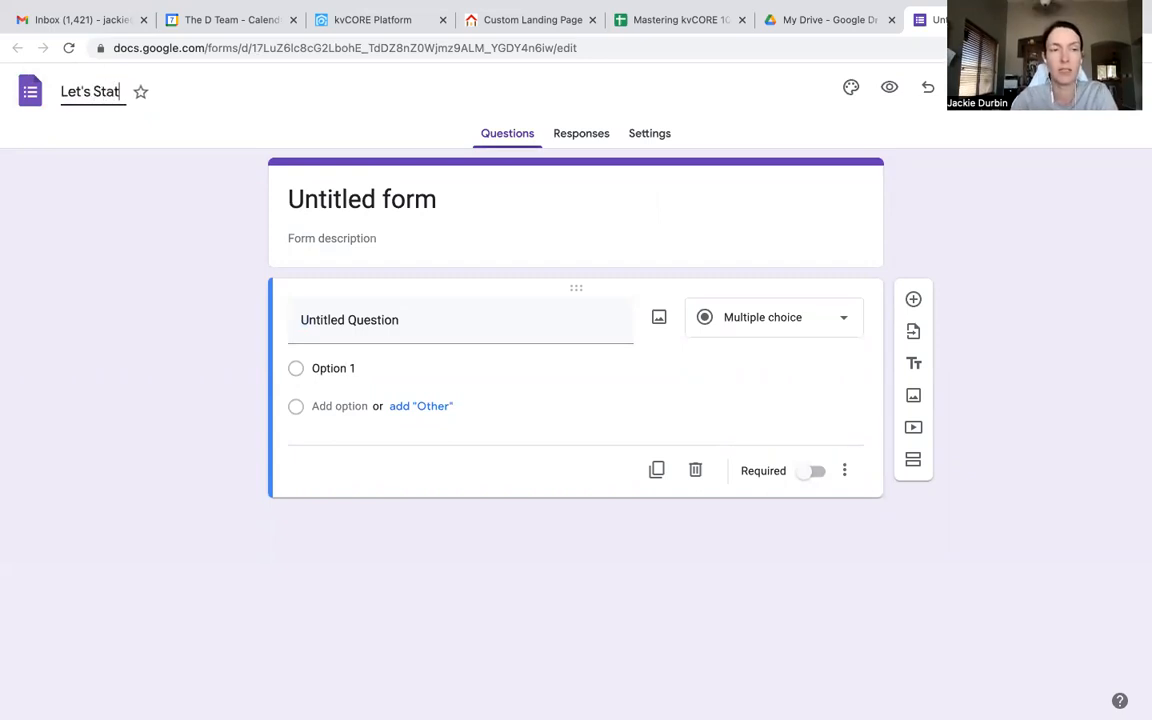
key(BackSpace)
key(BackSpace)
key(BackSpace)
key(BackSpace)
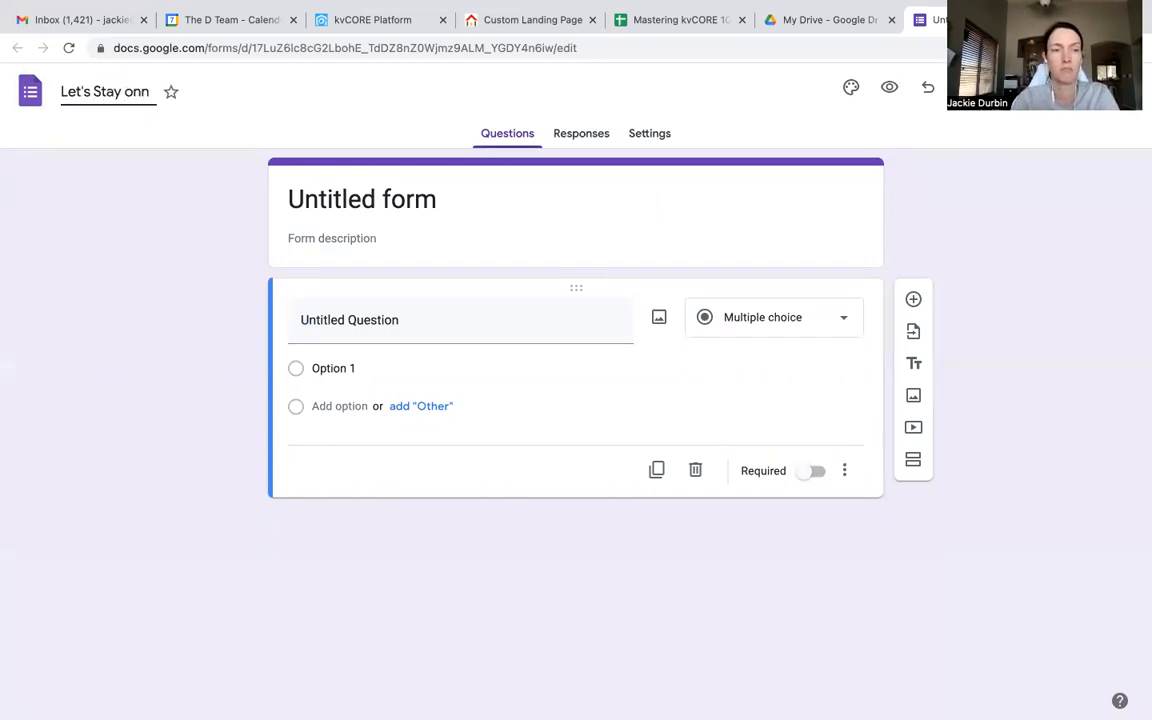
text(Connect)
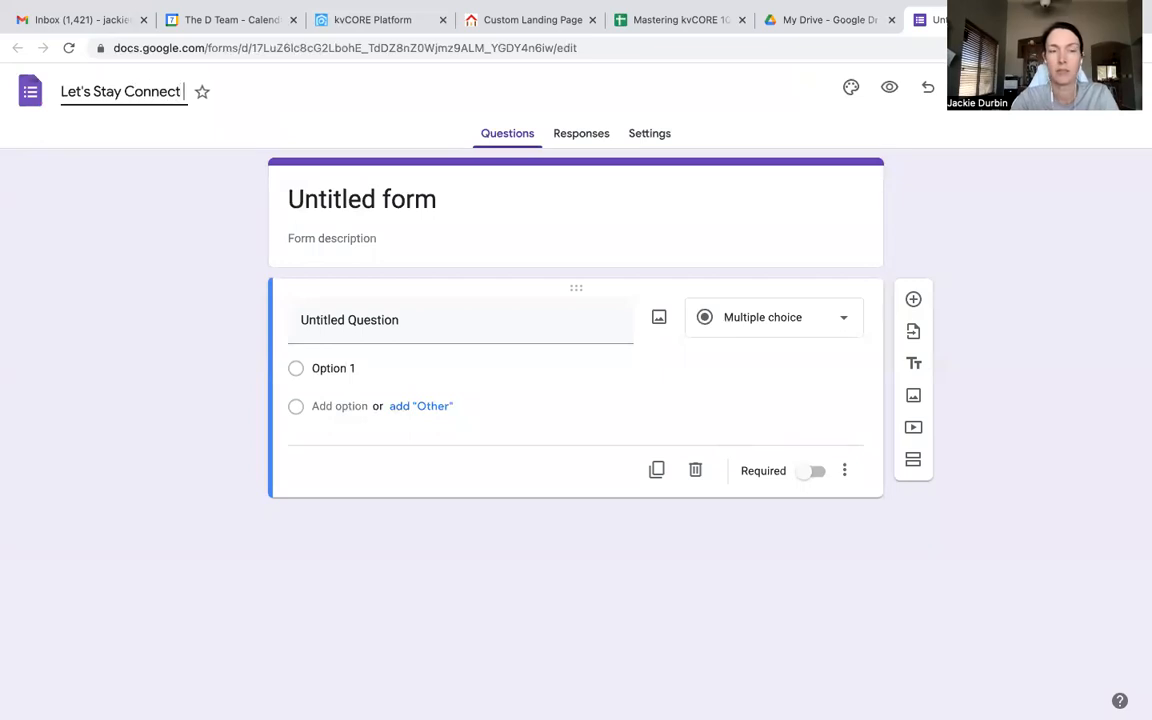
text( - My SOI)
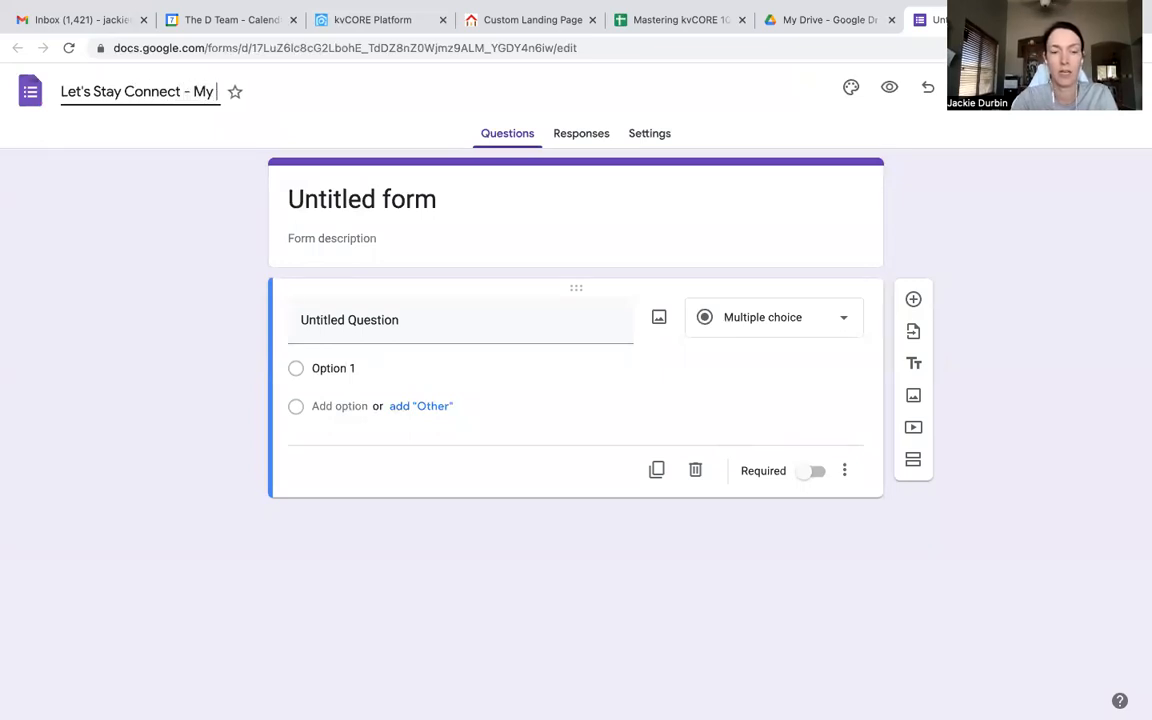
Set the form title to "Let's Stay Connected" and correct the file name to "Let's Stay Connected - My SOI".
click(290, 198)
key(End)
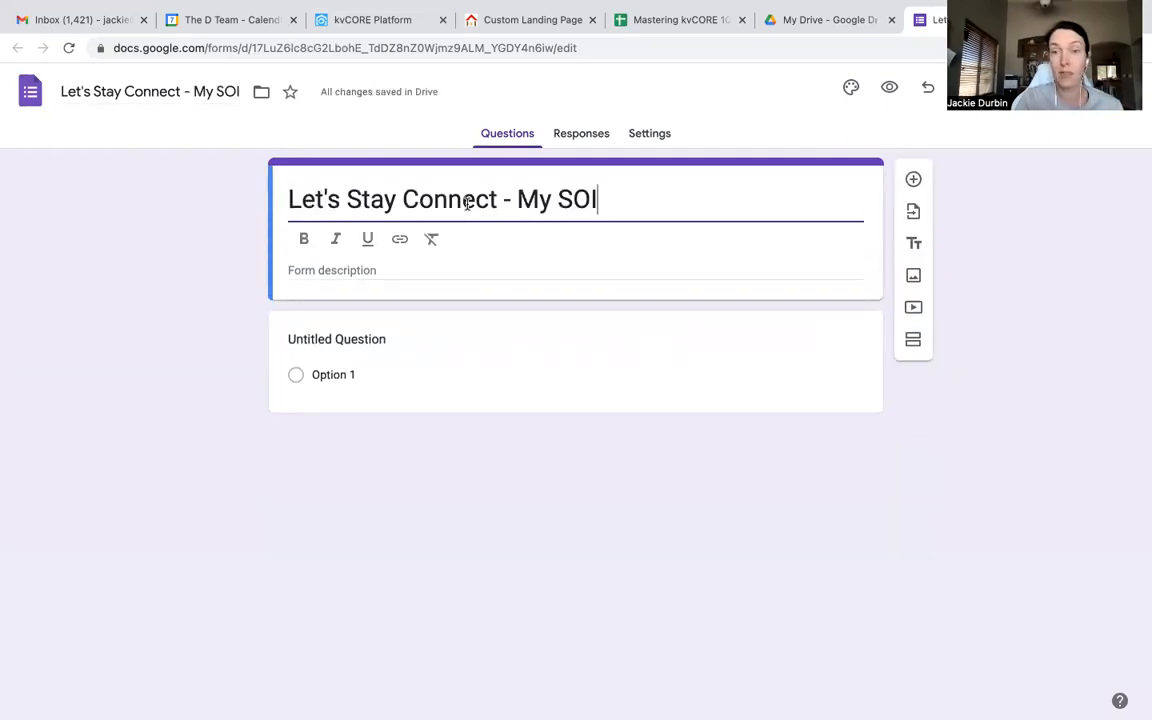
key(BackSpace)
key(BackSpace)
key(BackSpace)
key(BackSpace)
key(BackSpace)
key(BackSpace)
key(BackSpace)
key(BackSpace)
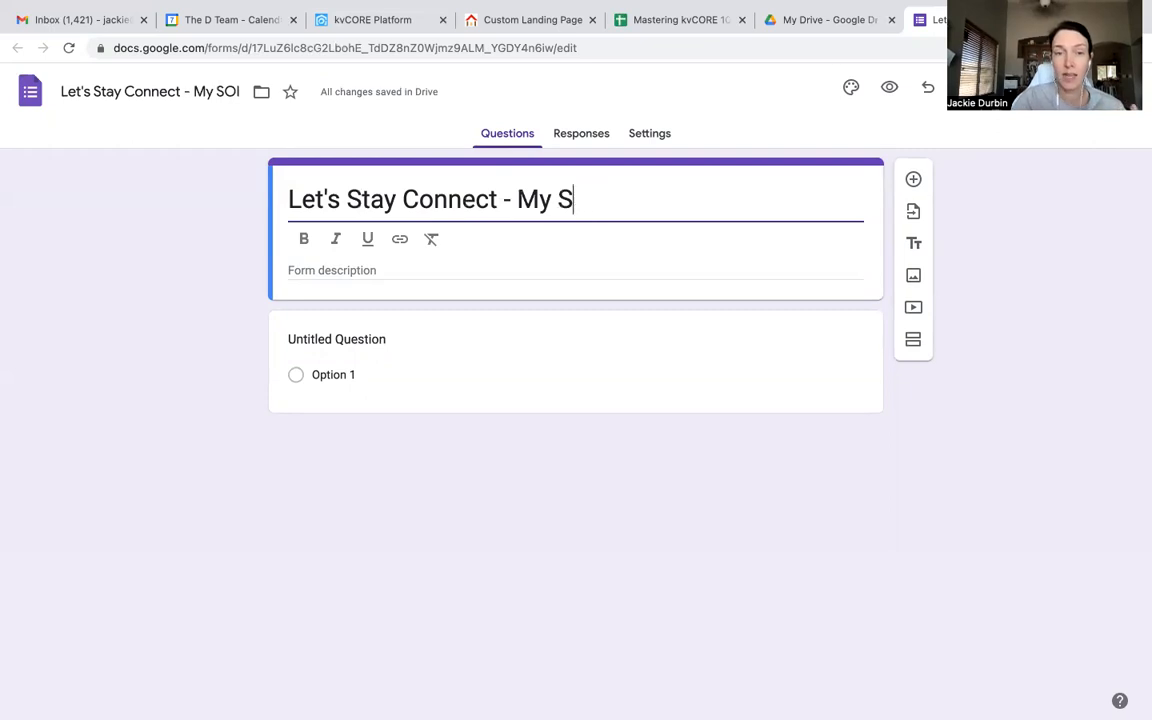
text(ed)
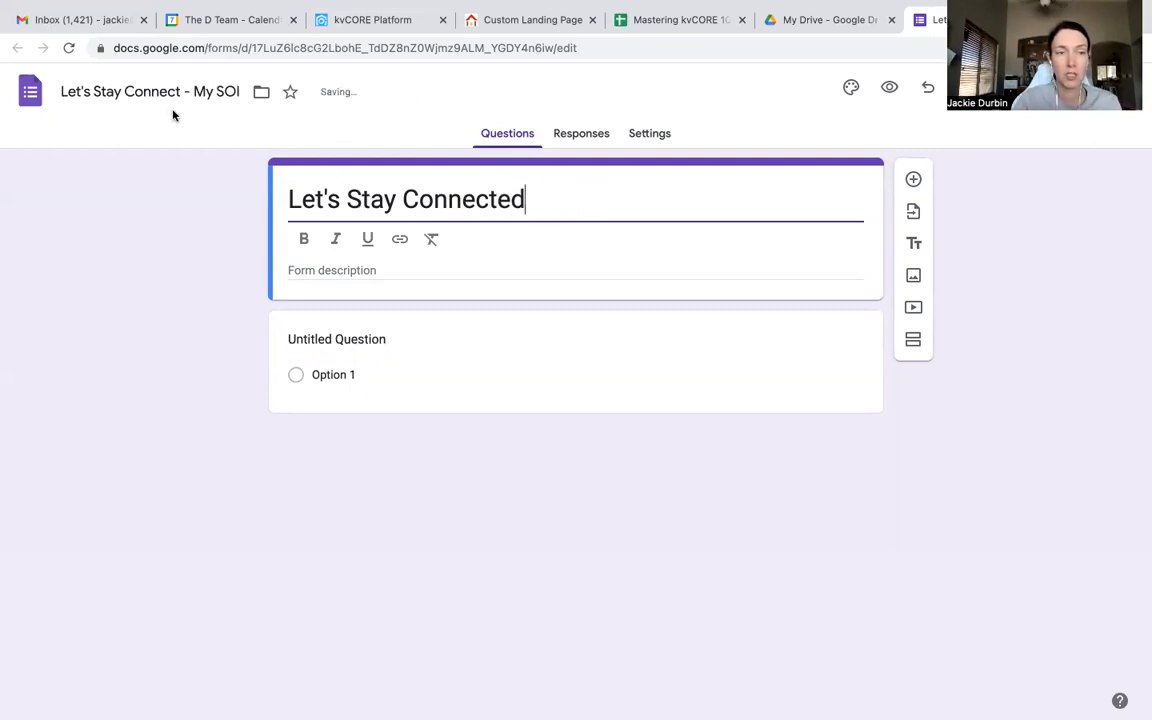
click(178, 91)
text(ed)
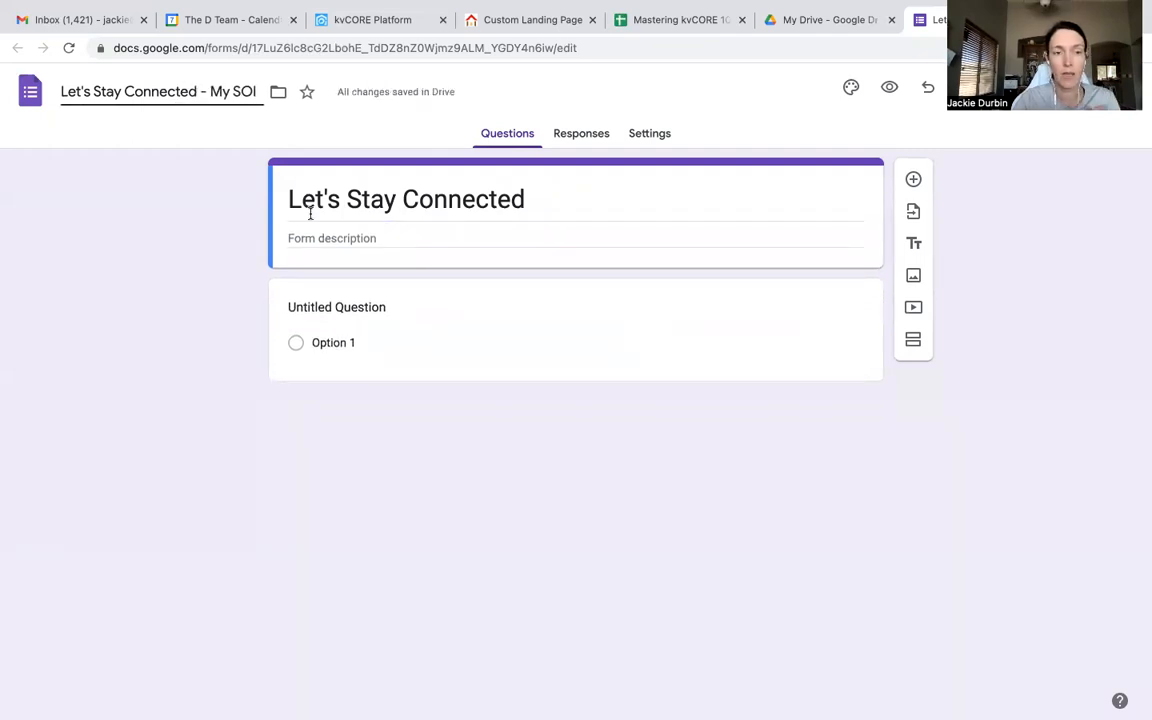
Start the form description with "Hey Friends!!", the sender's first name, and a note about working on the database and having phone numbers but not emails.
click(355, 238)
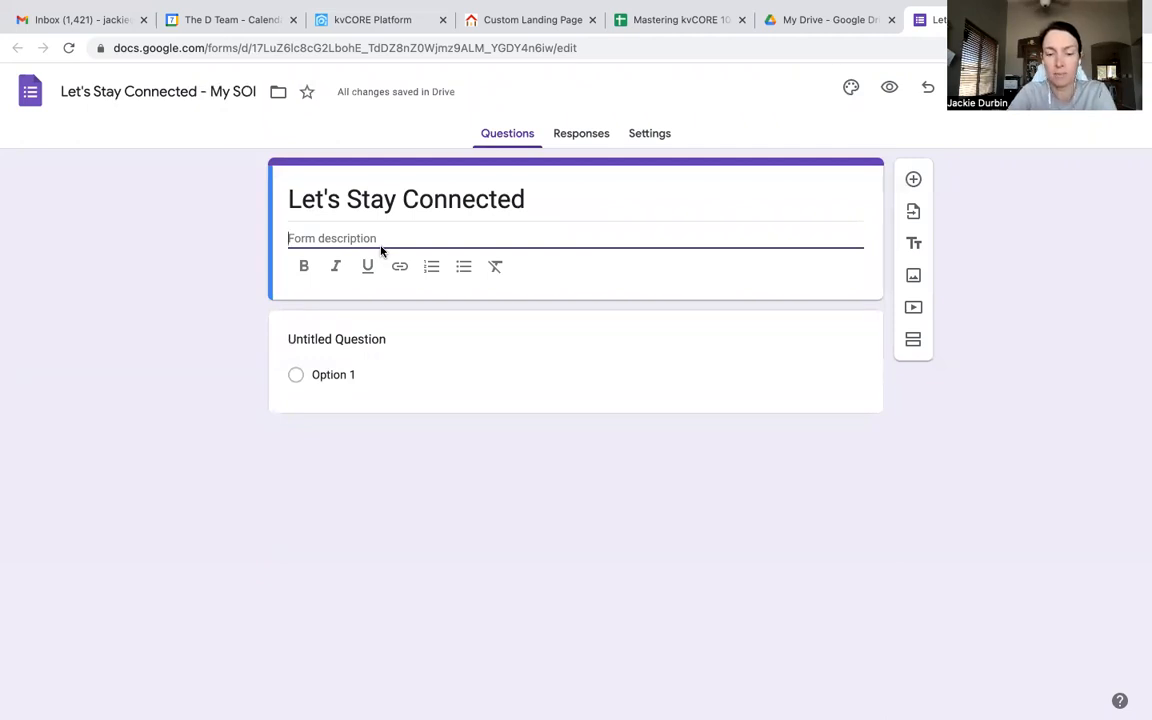
text(Hey Friends)
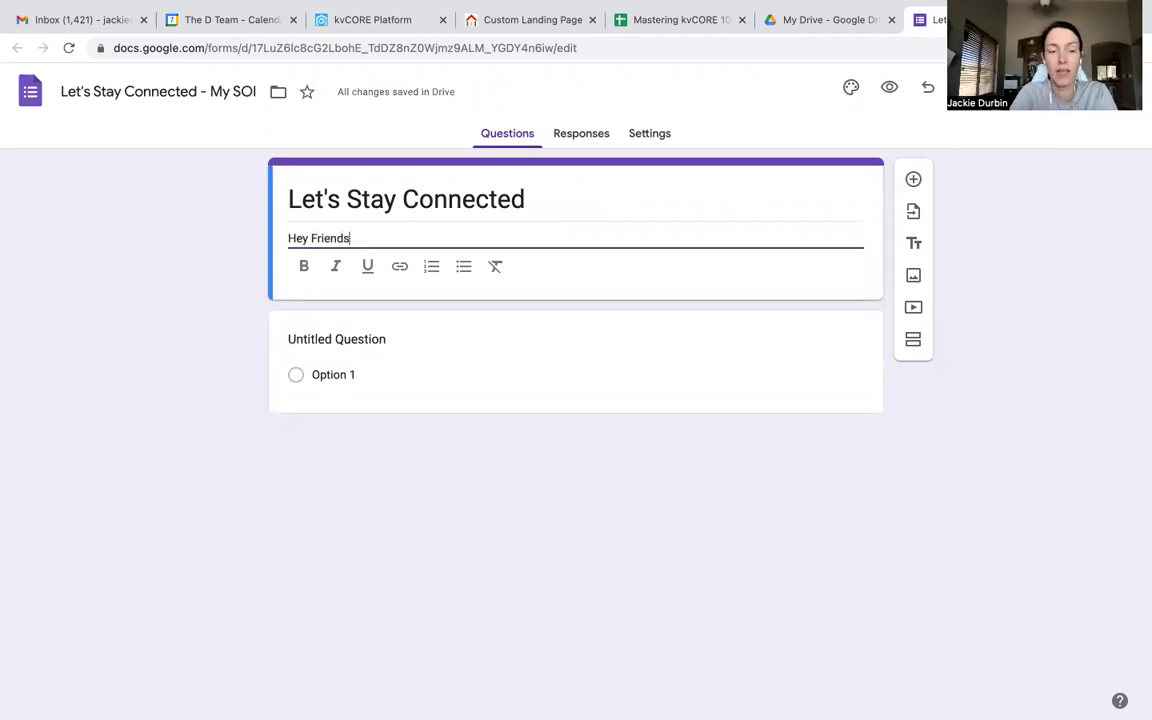
text(!!  It's Jackie and )
text(I wan)
text(m working on m)
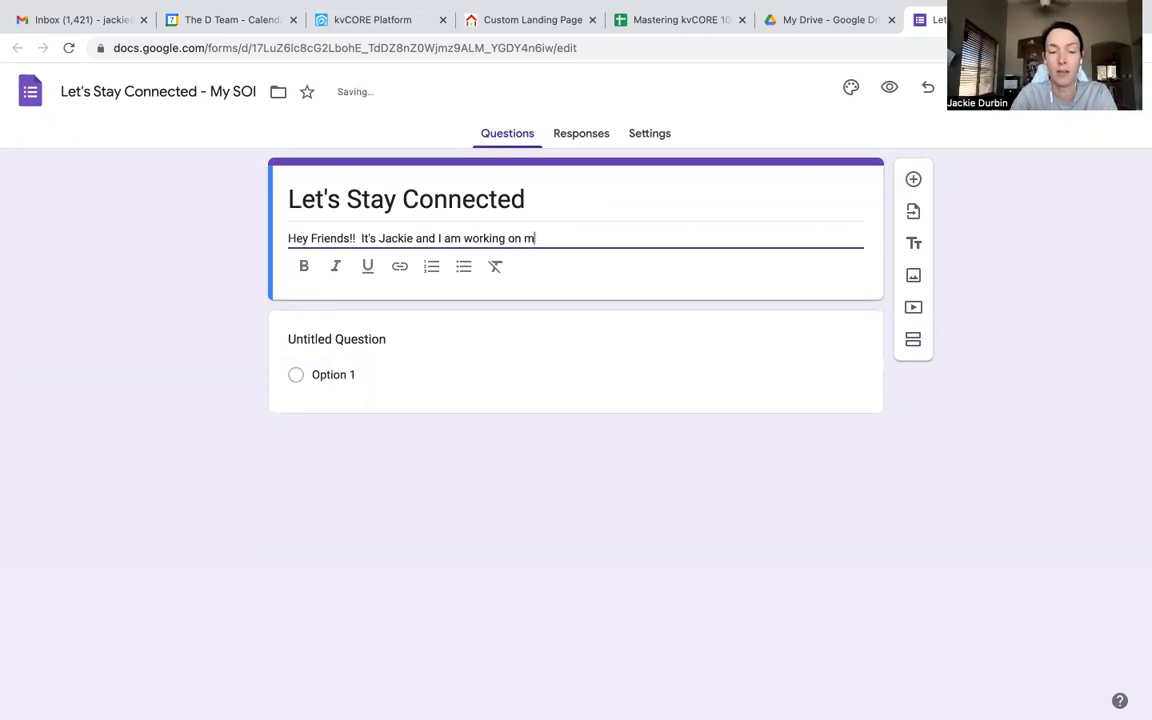
text(y dart)
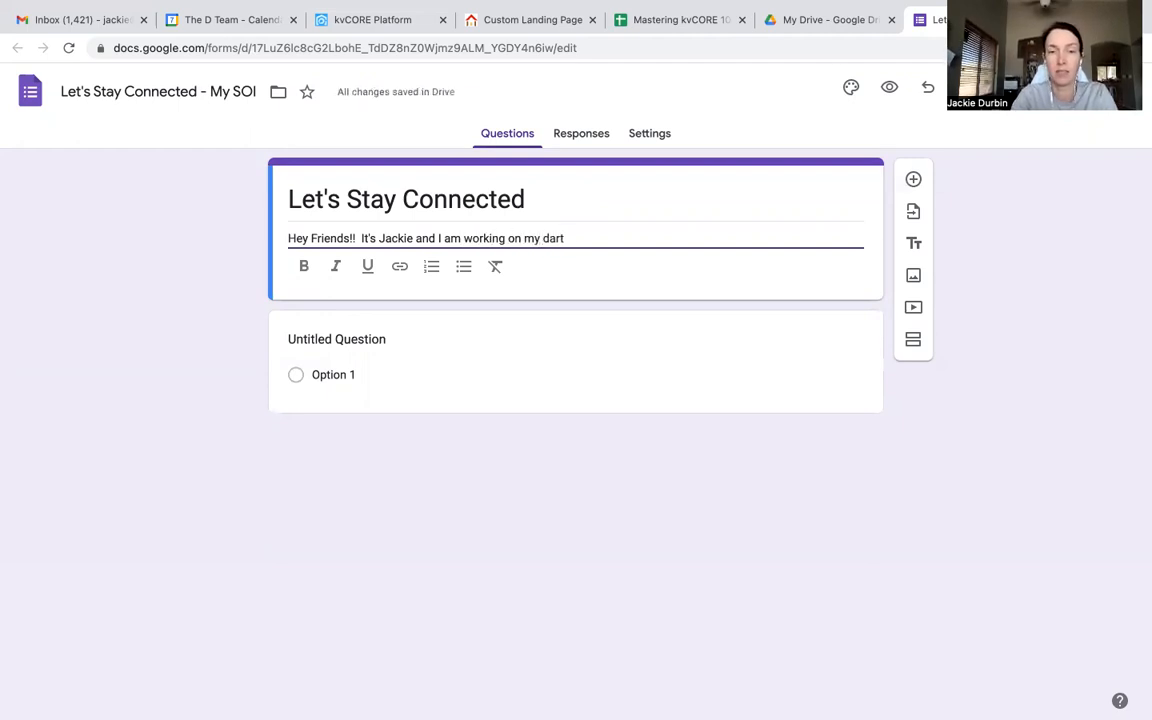
key(BackSpace)
text(a)
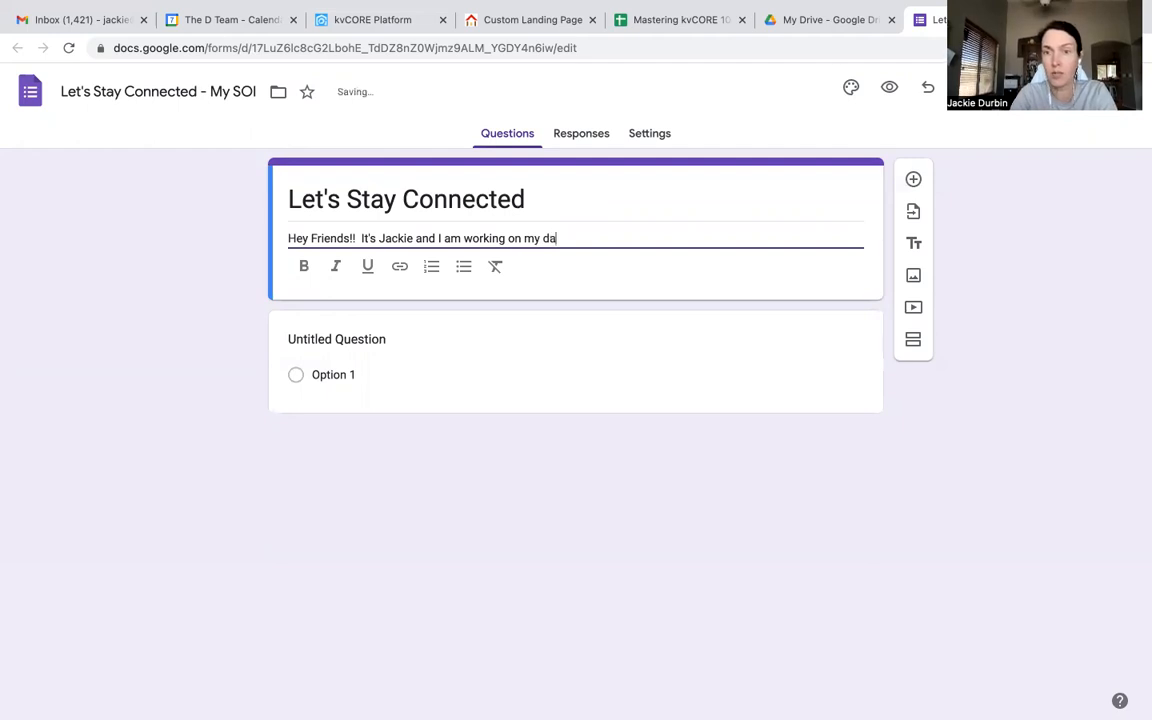
text(tabase.  I have your phone number but do)
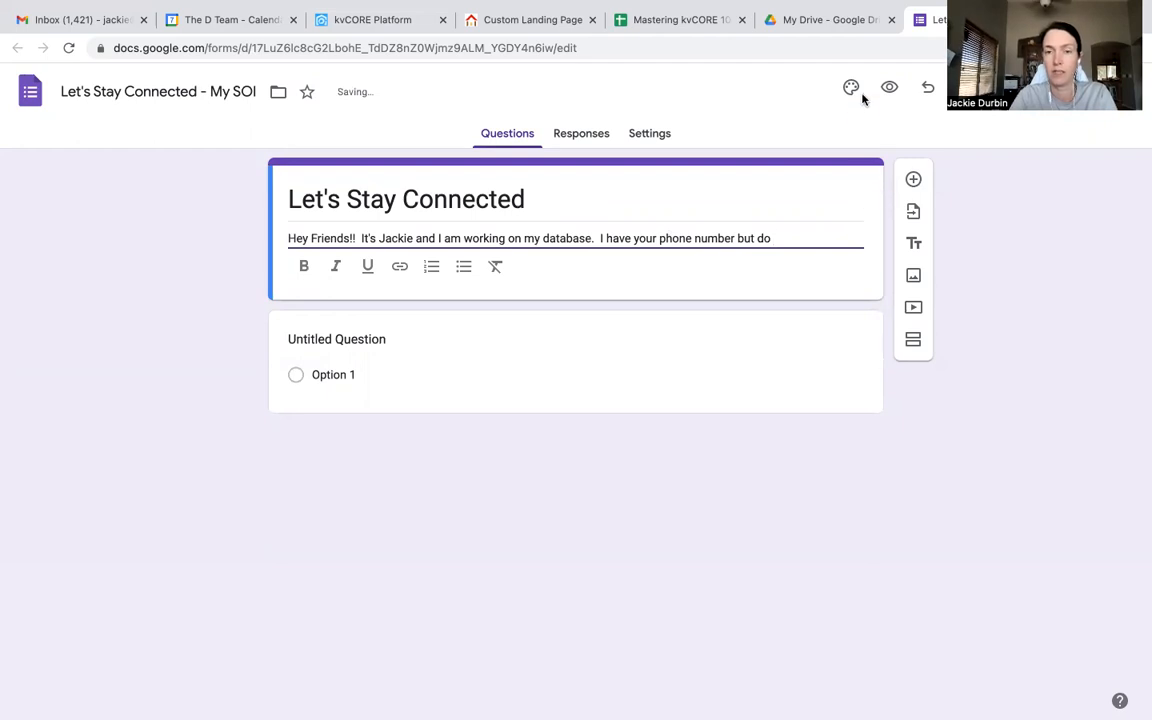
text(not have your email.  If y)
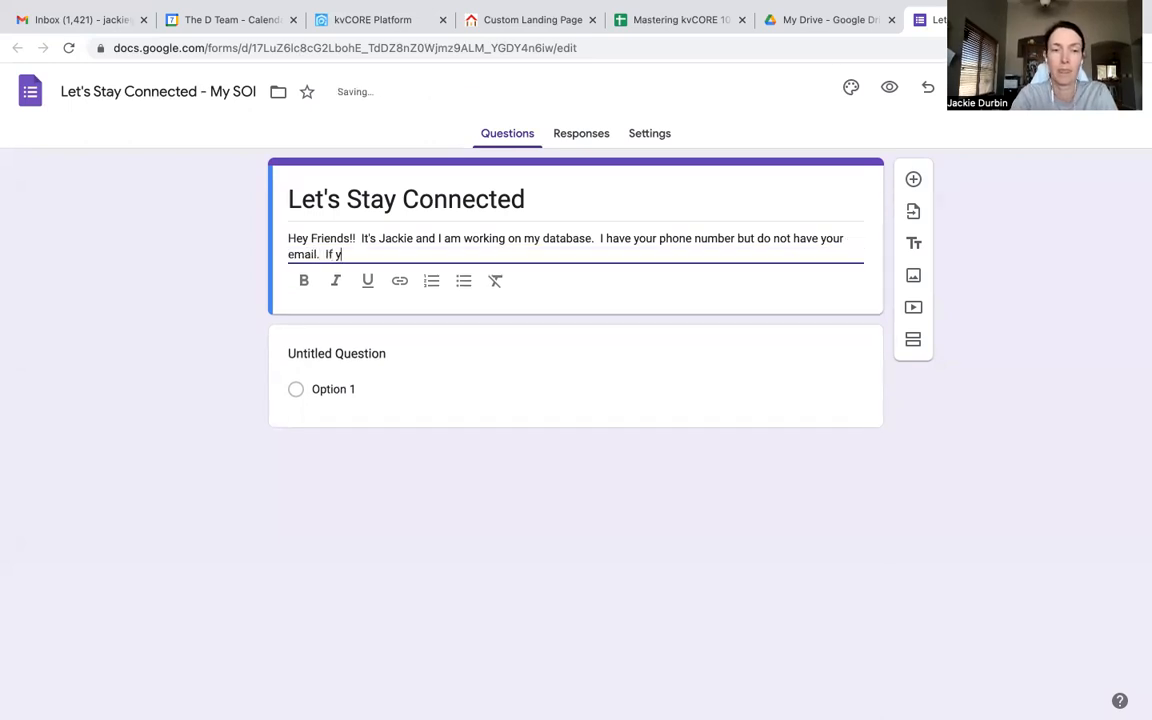
Complete the description by asking recipients to include their email in the survey, promising to email only requested information, and sign with a first name and smiley.
text(ou could please )
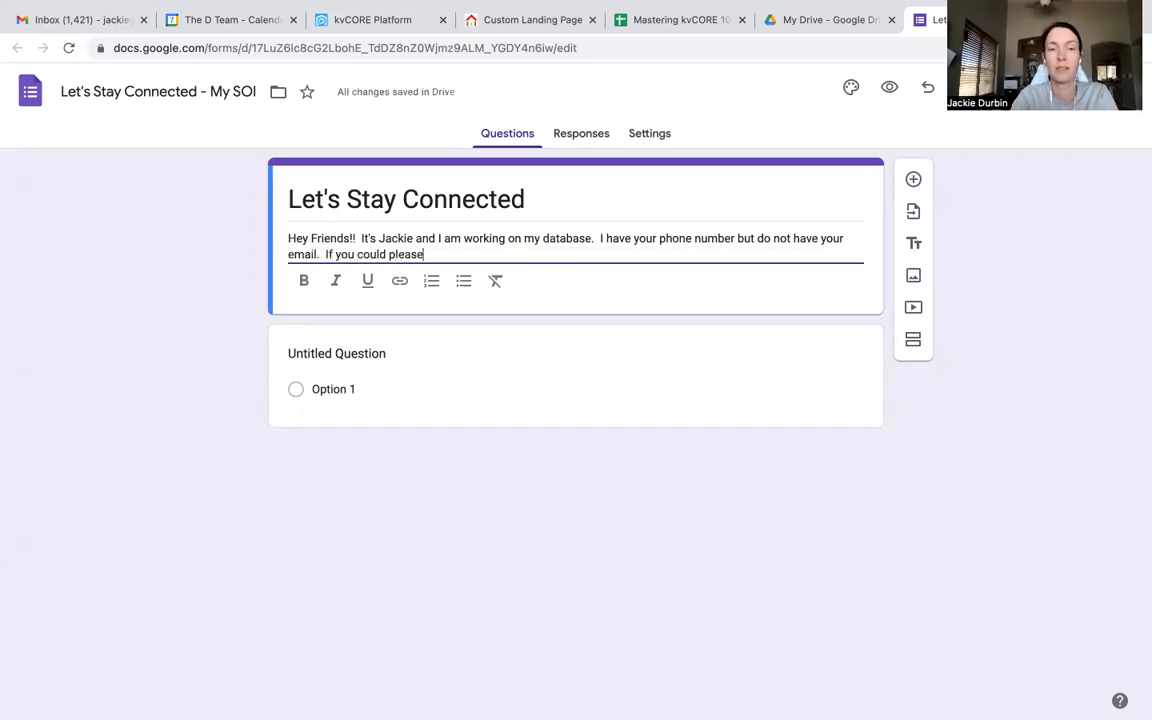
text(include your )
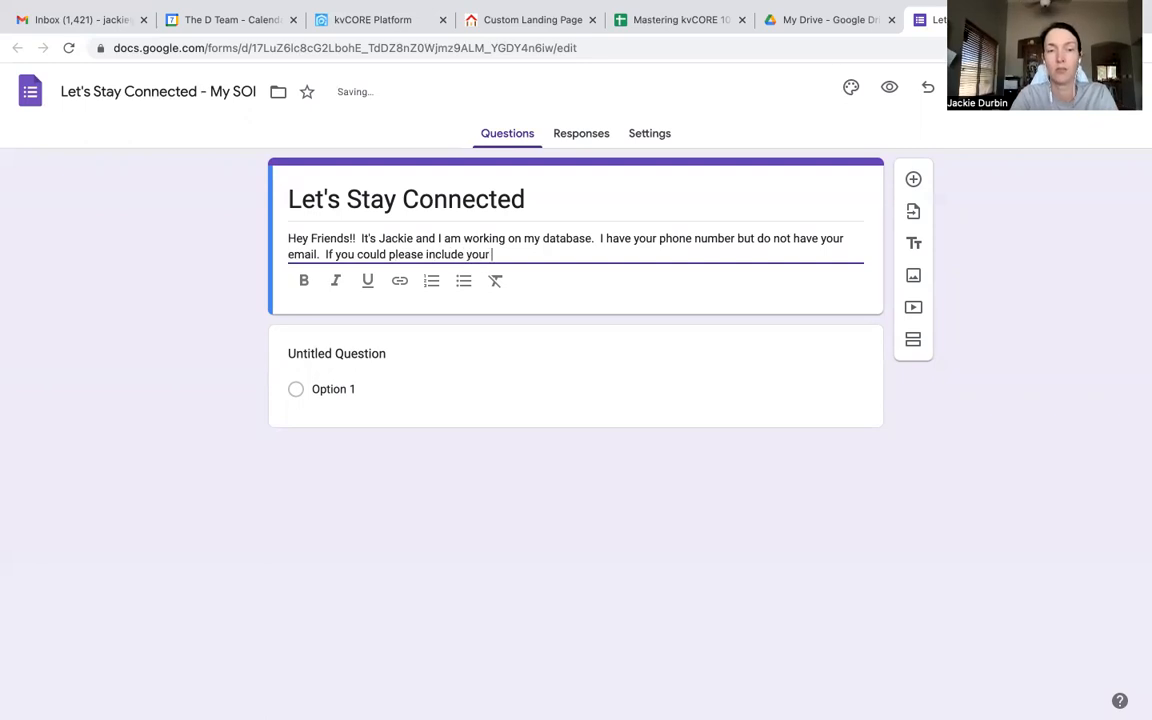
text(email in this survey I wi)
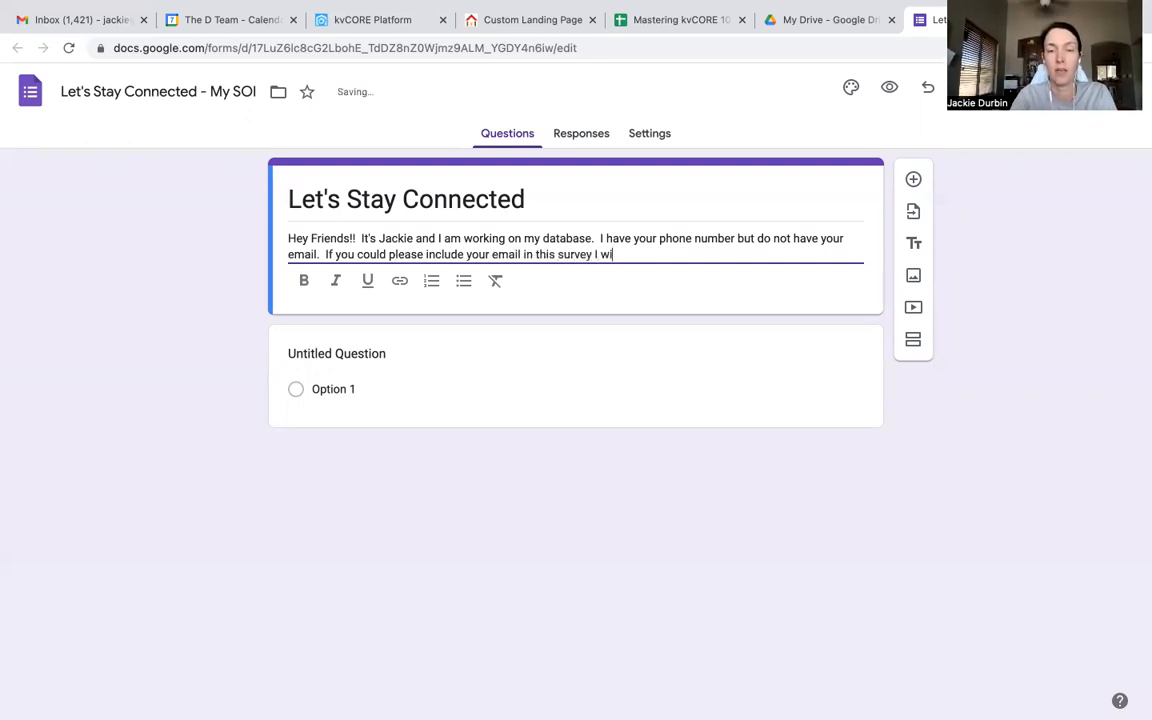
text(ll make sure to only email you inofmra)
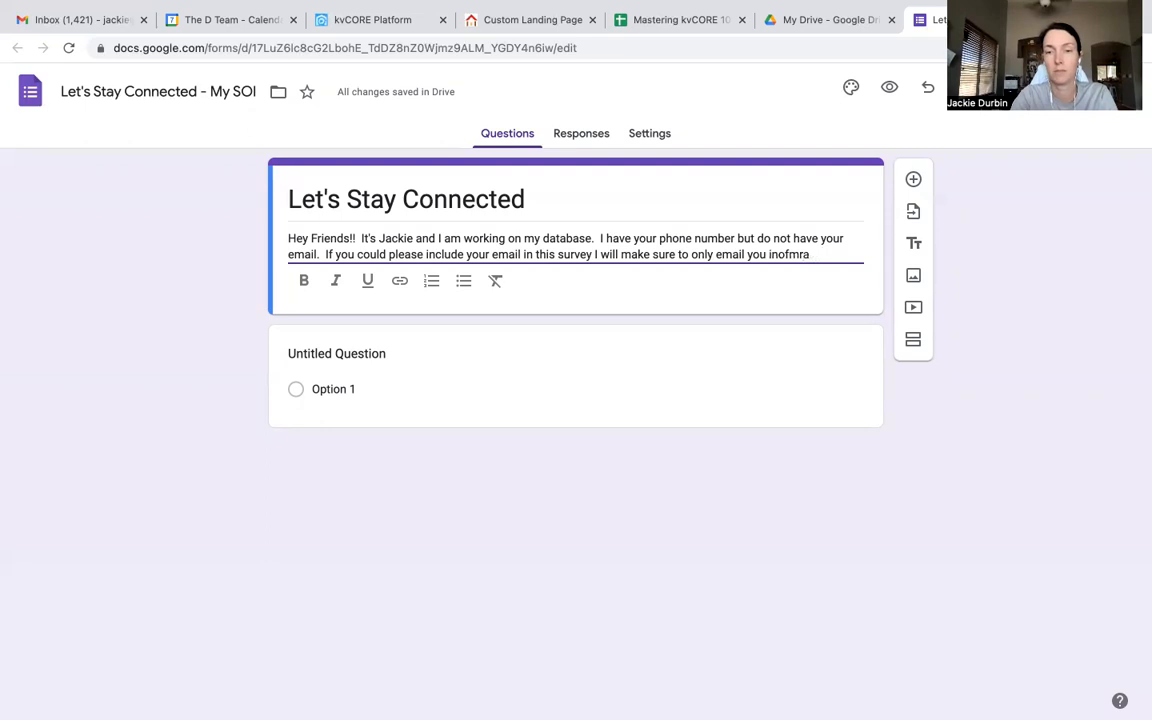
text(tioforma)
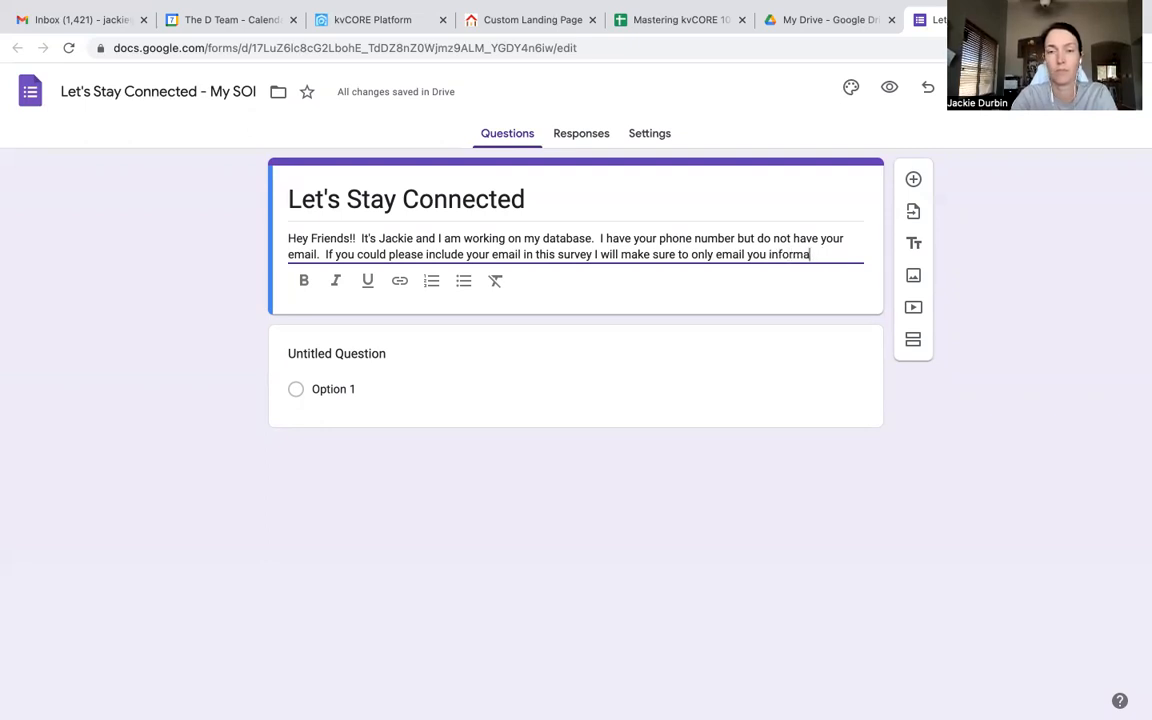
text(tion you have requested or)
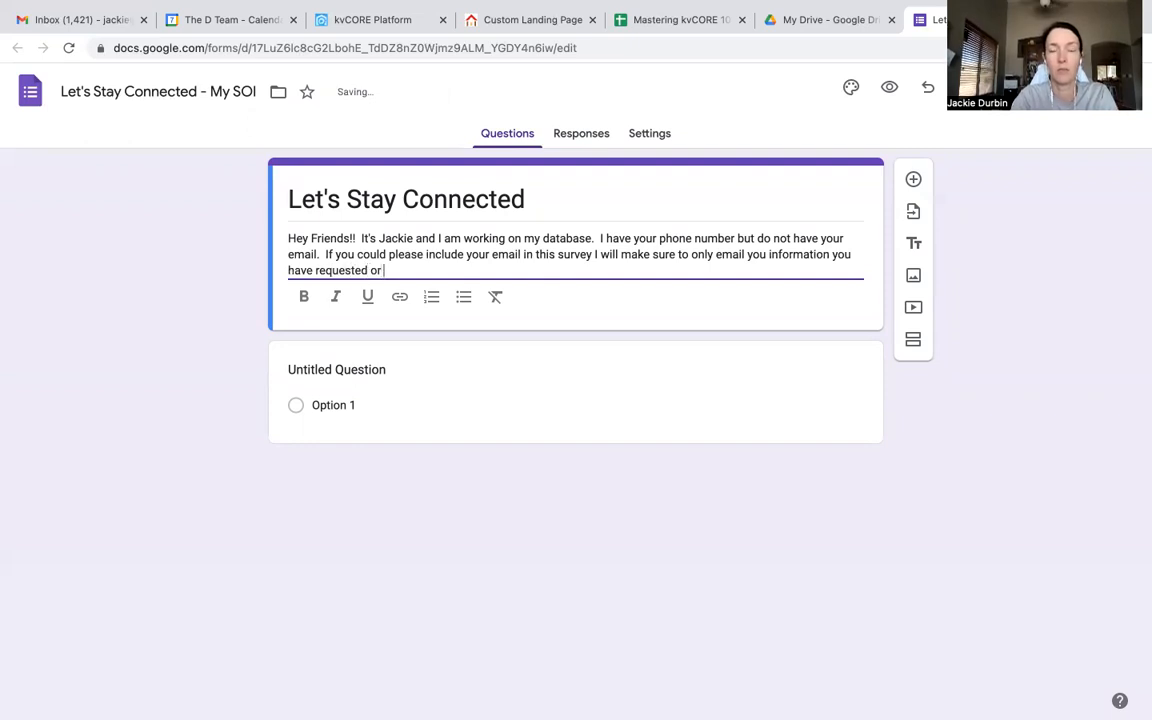
key(Return)
key(Return)
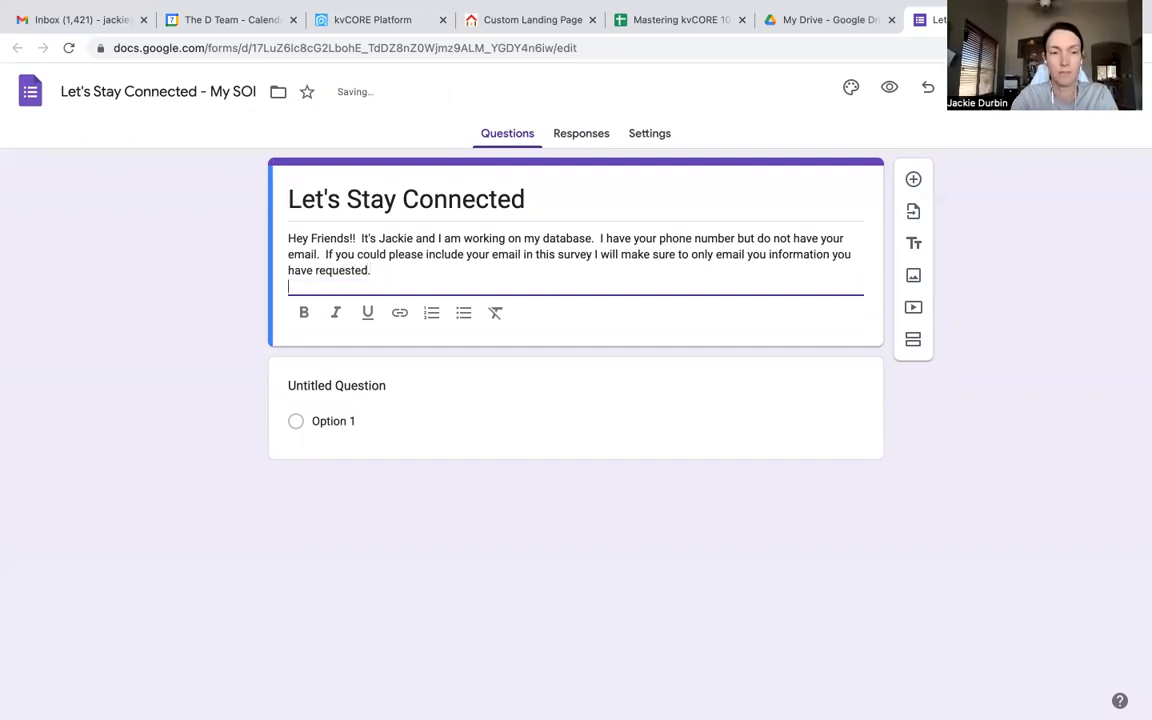
text(-Jacke)
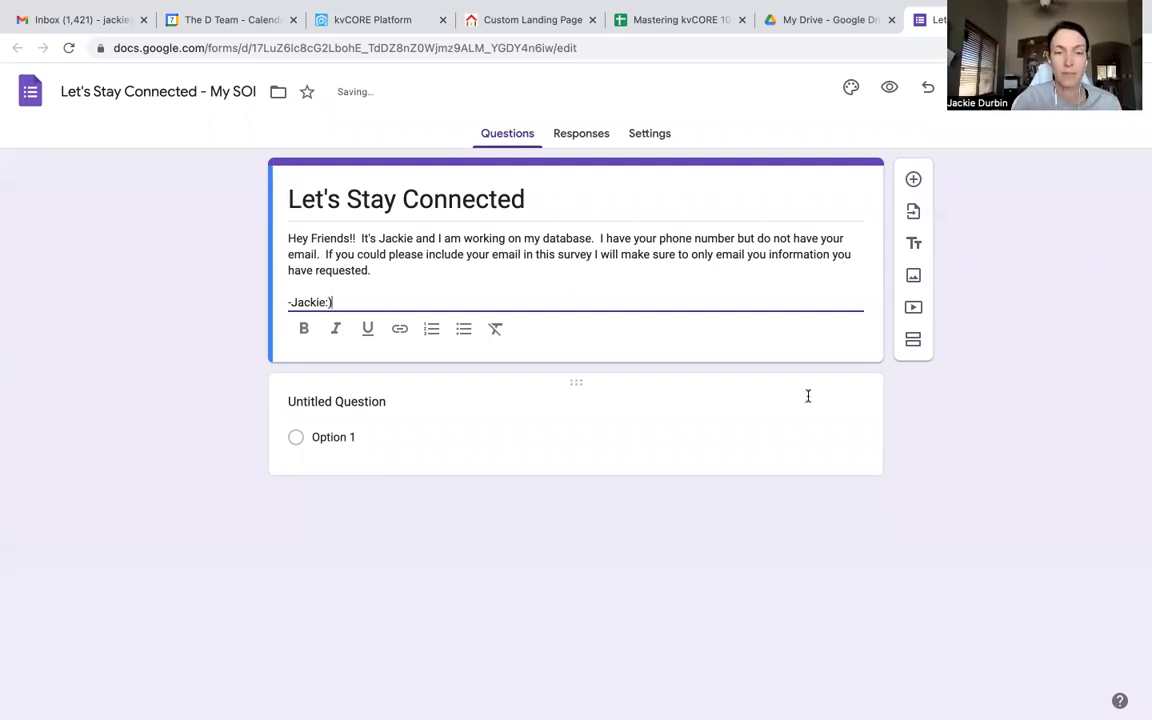
Turn the untitled question into a required short answer question titled "Name".
click(425, 399)
text(Name)
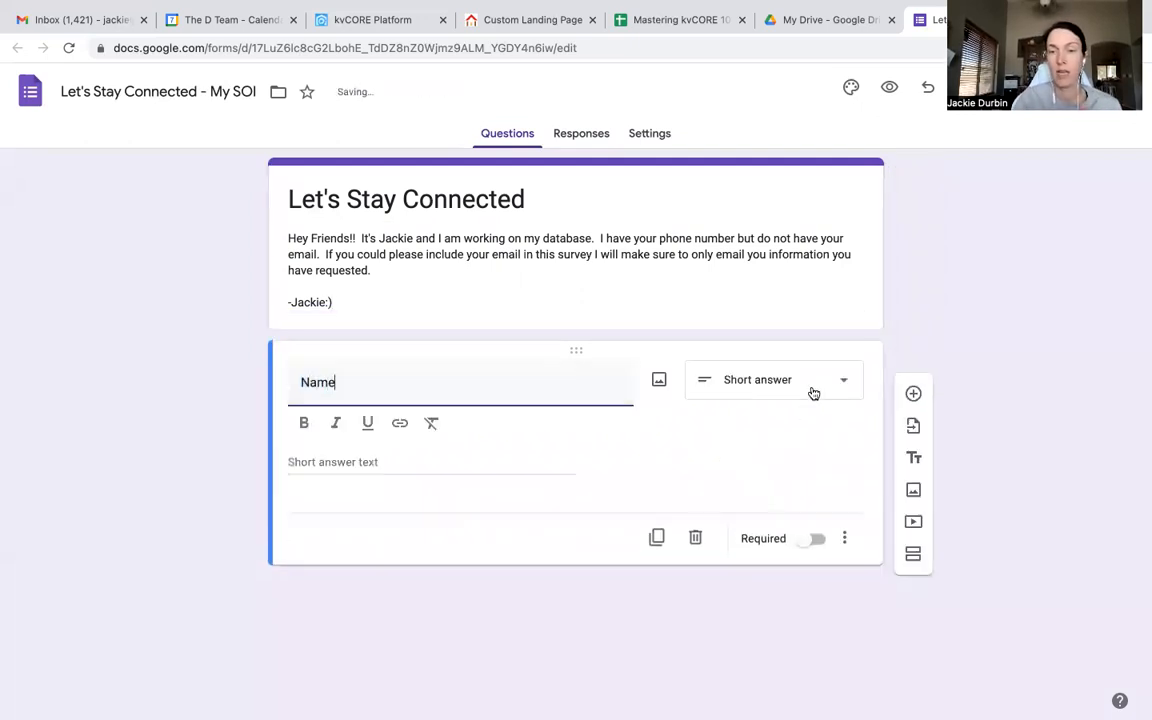
click(812, 389)
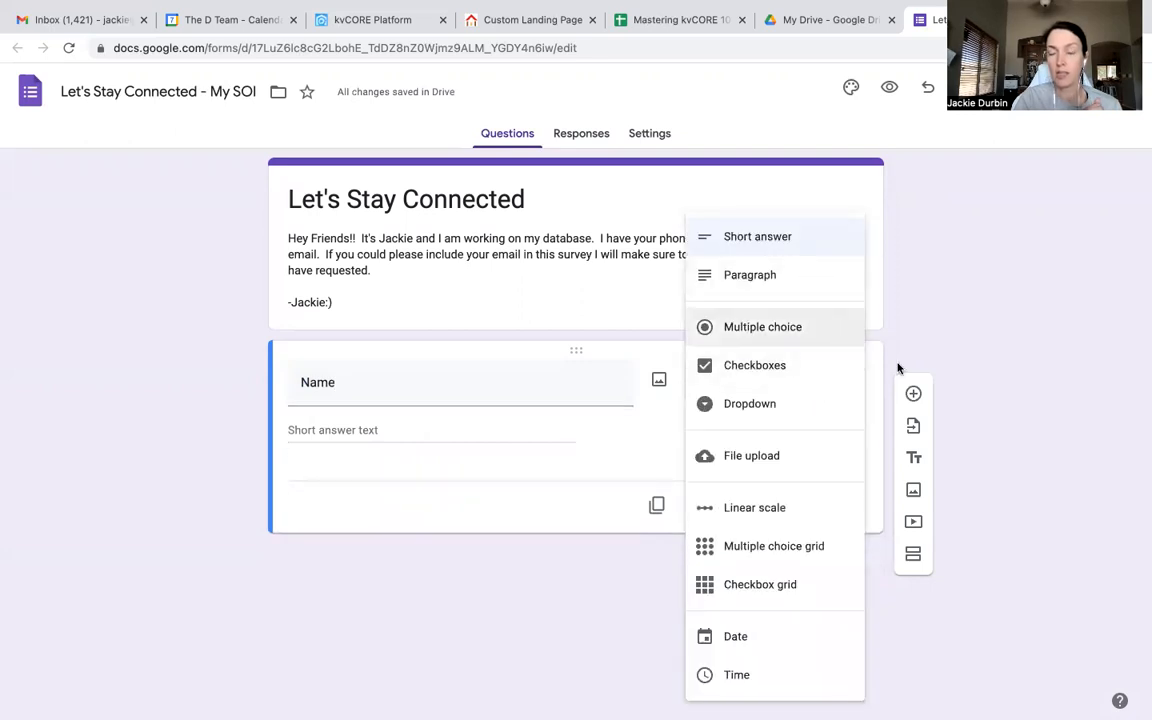
click(925, 314)
click(845, 387)
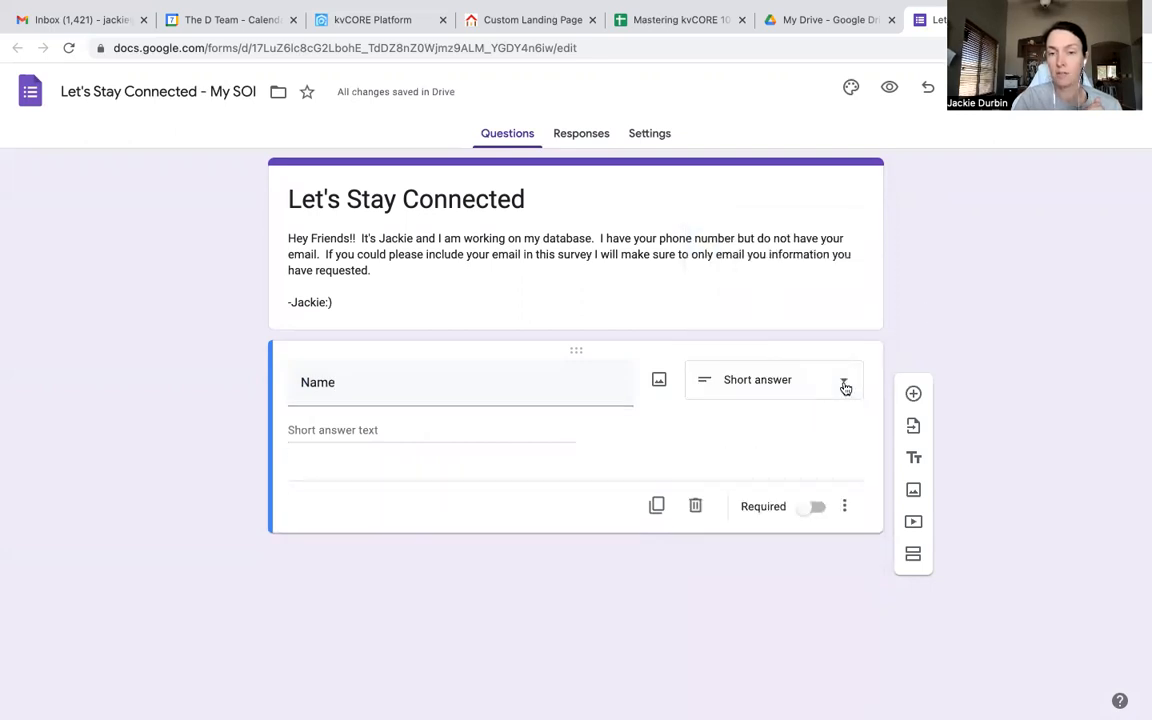
click(797, 240)
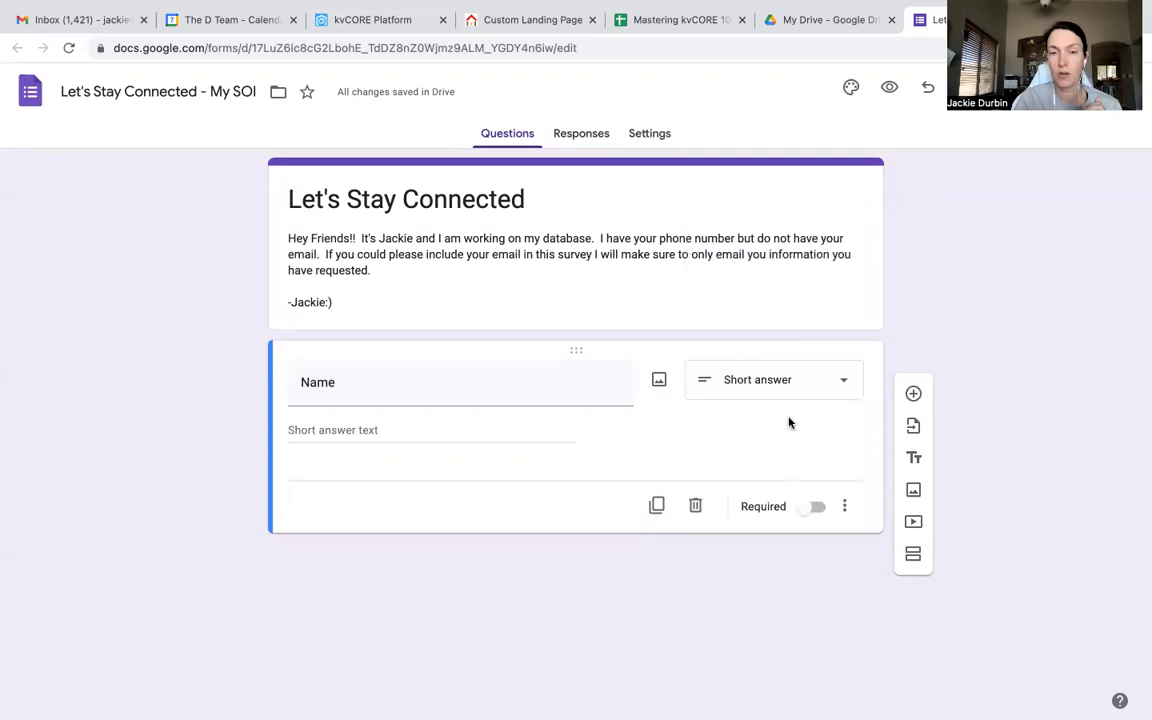
click(817, 507)
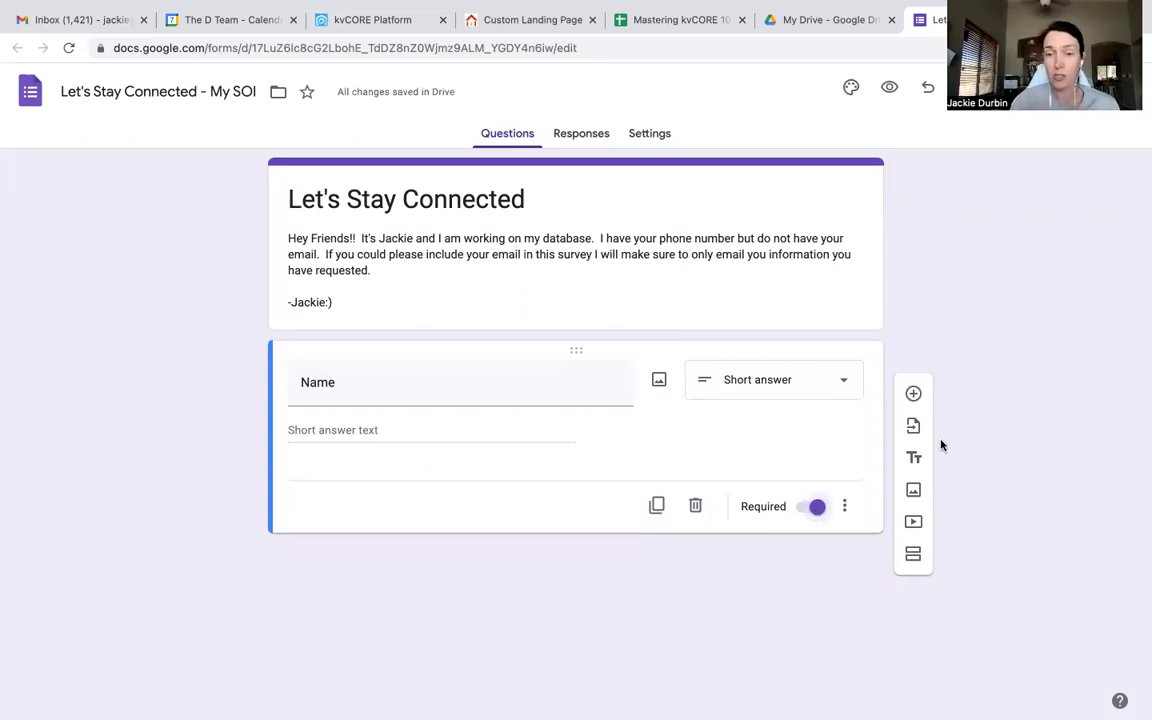
Add a short answer question titled "Email" below the Name question and make it required.
click(913, 395)
text(Email)
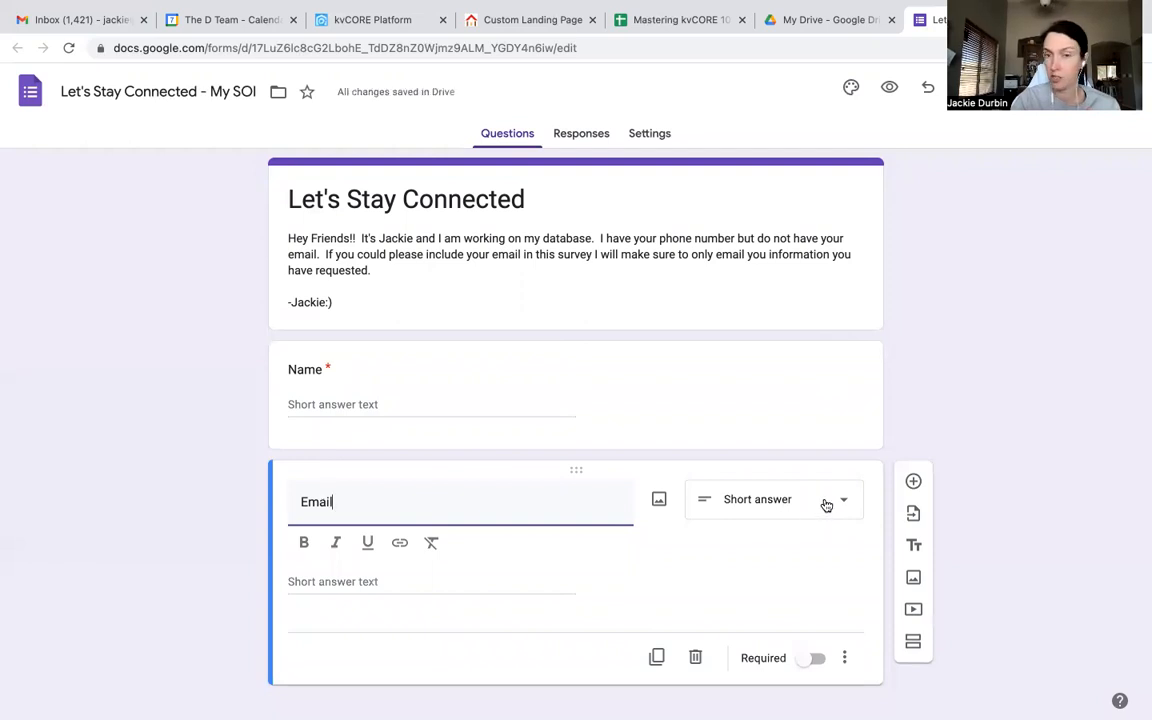
click(813, 662)
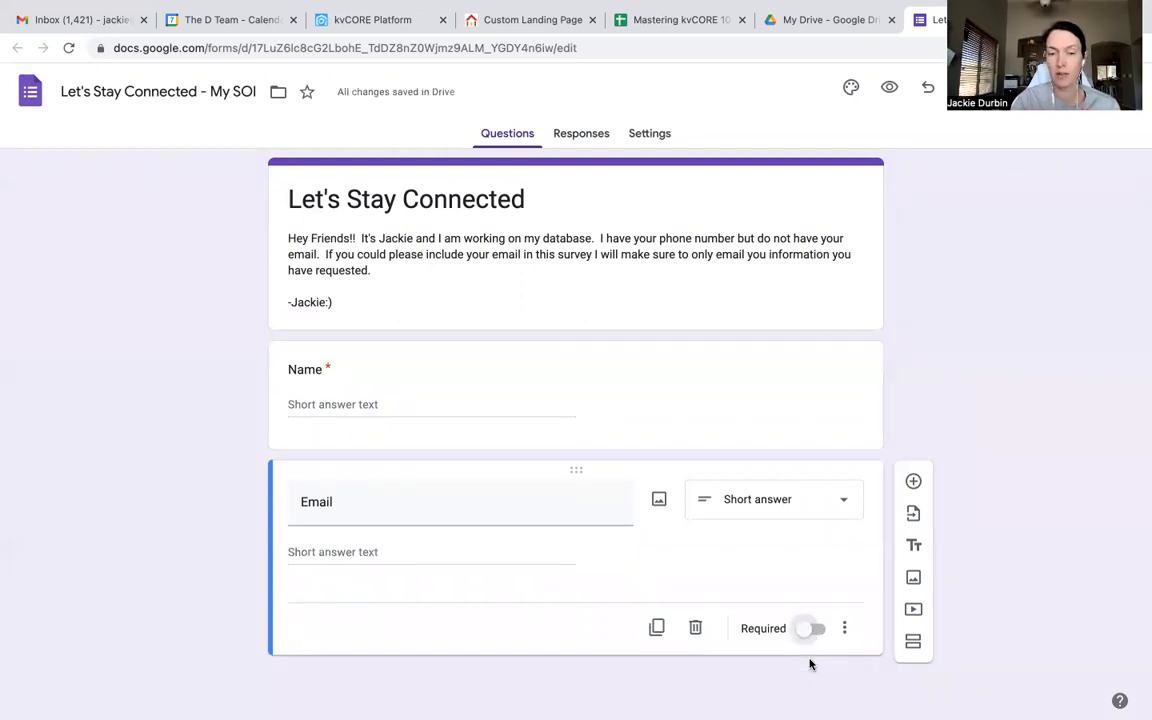
click(808, 627)
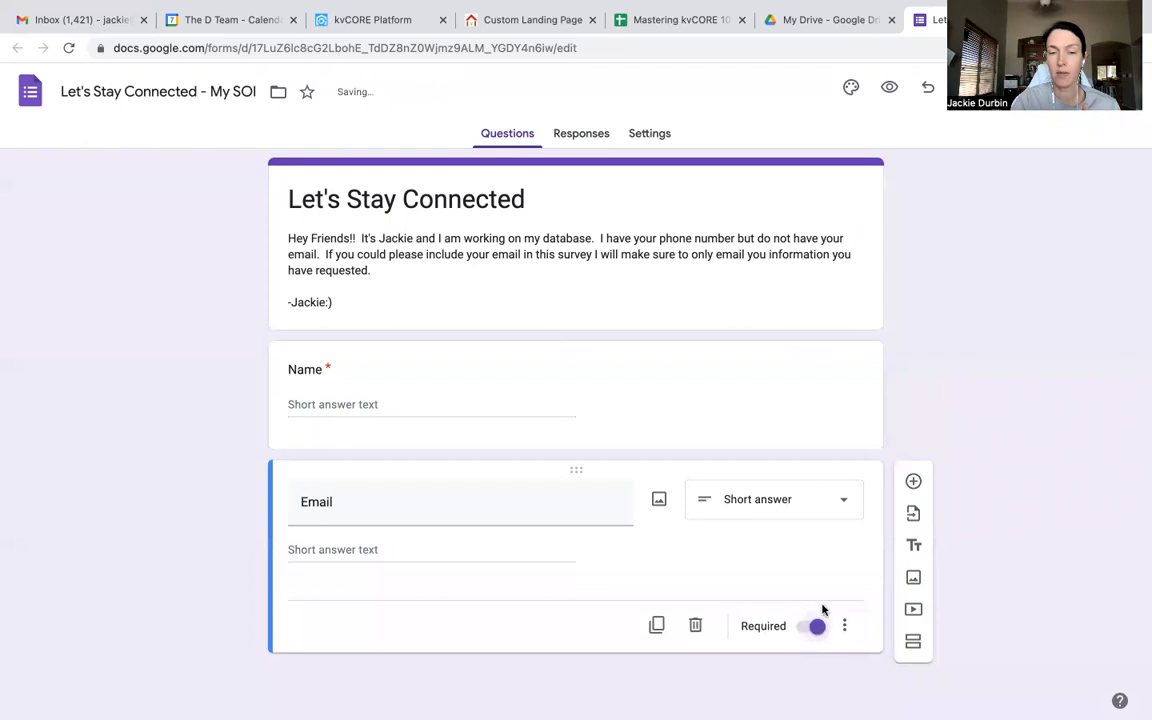
Add a title block reading "Thank you for sharing your email with me. Remember I am here to help with any and all of your real estate needs.".
click(914, 548)
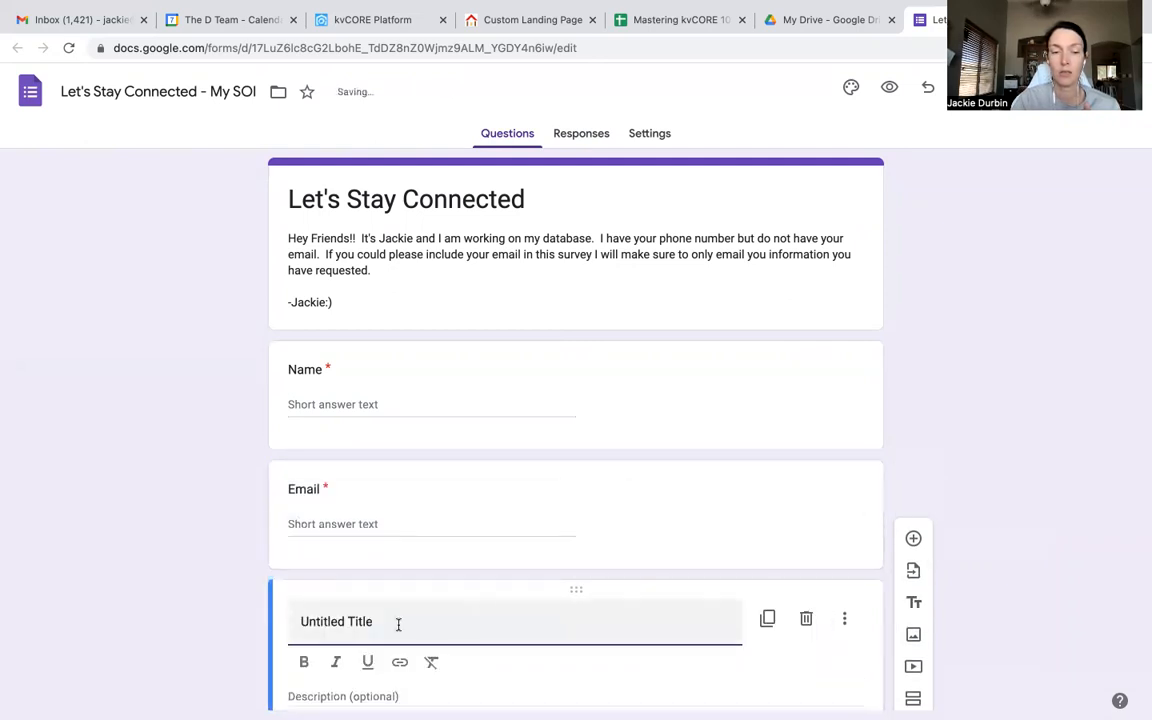
drag(383, 622, 262, 628)
text(Thank yo)
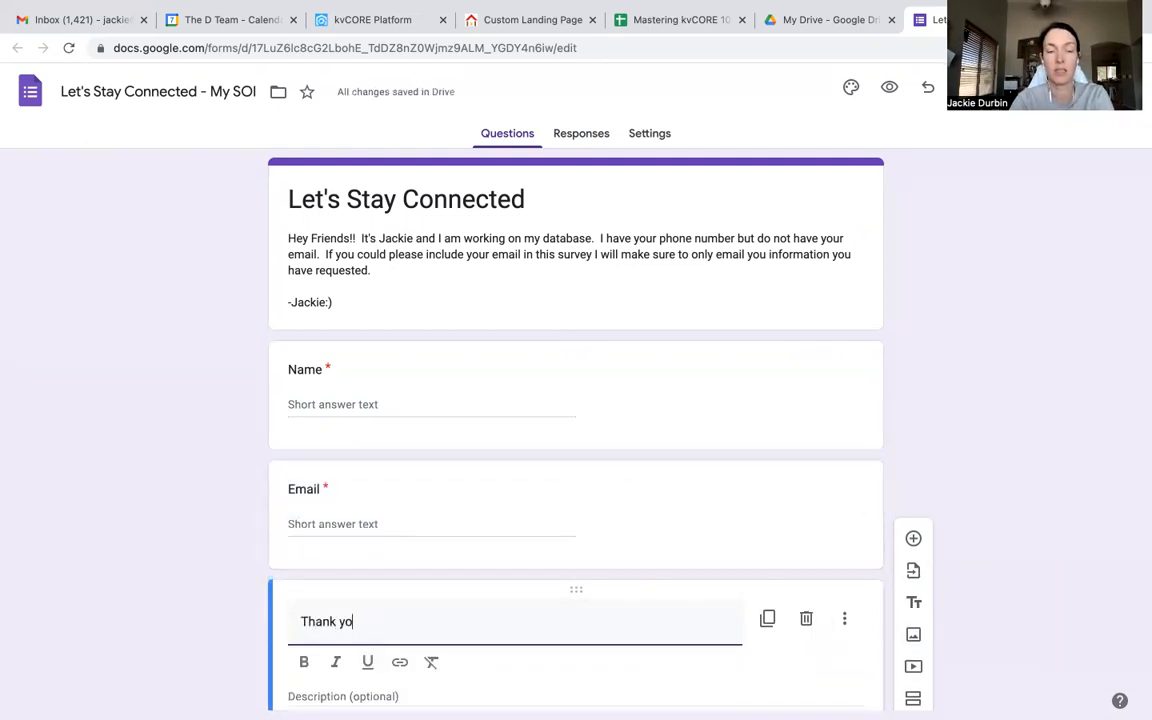
text(u for sharing your e)
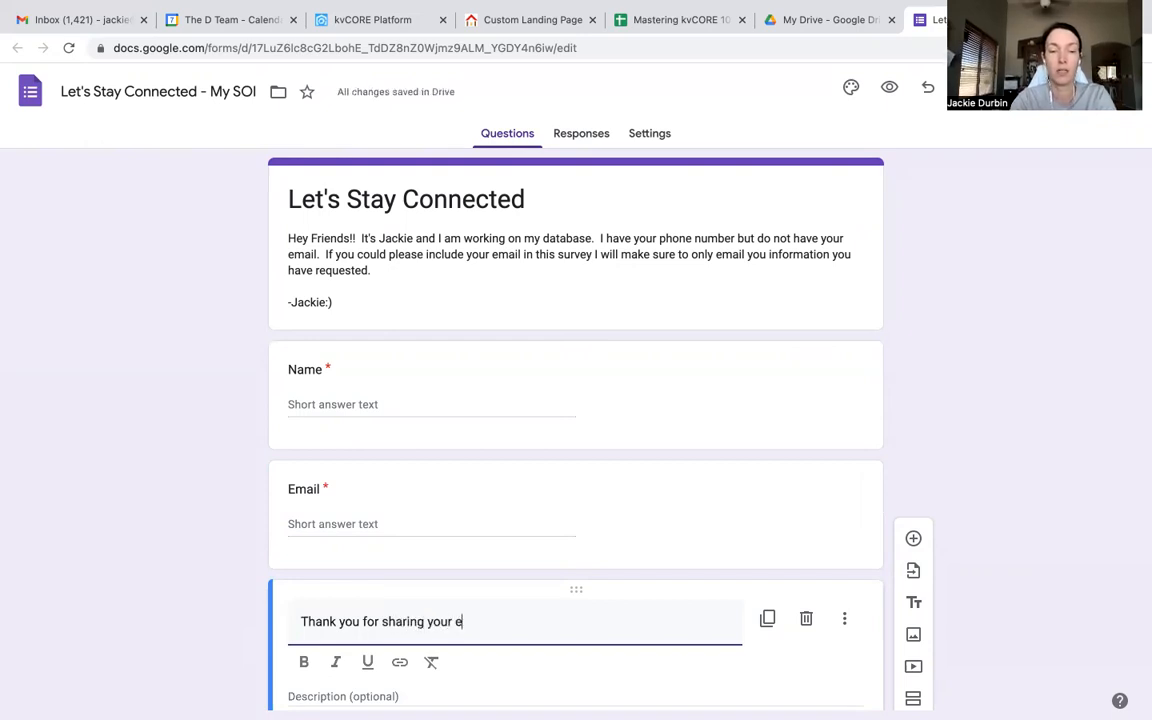
text(mail with me.  Remember I am here to help with any and all of your)
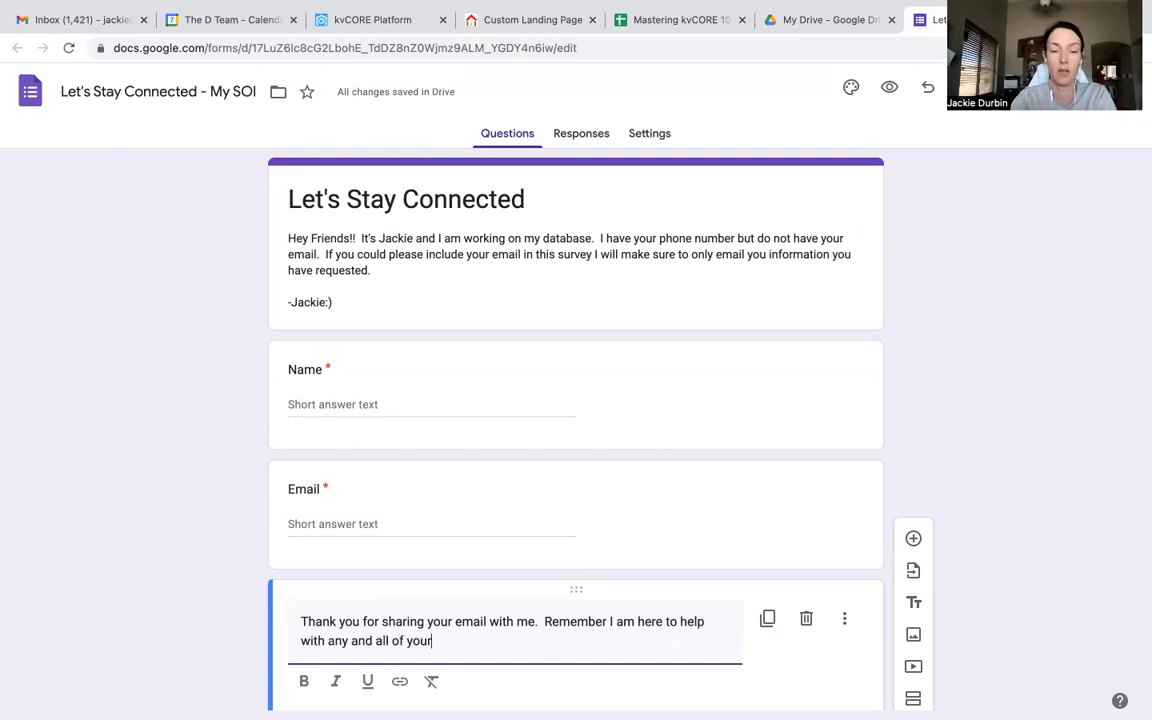
text( real estate )
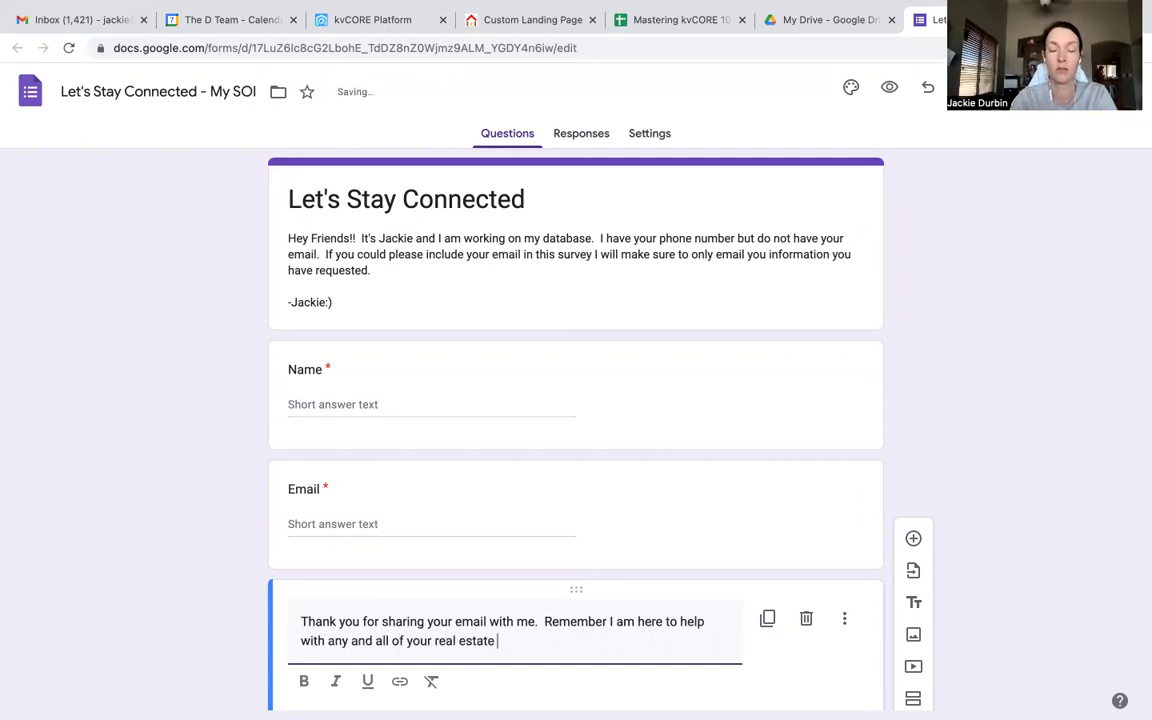
text(needs.)
click(1021, 554)
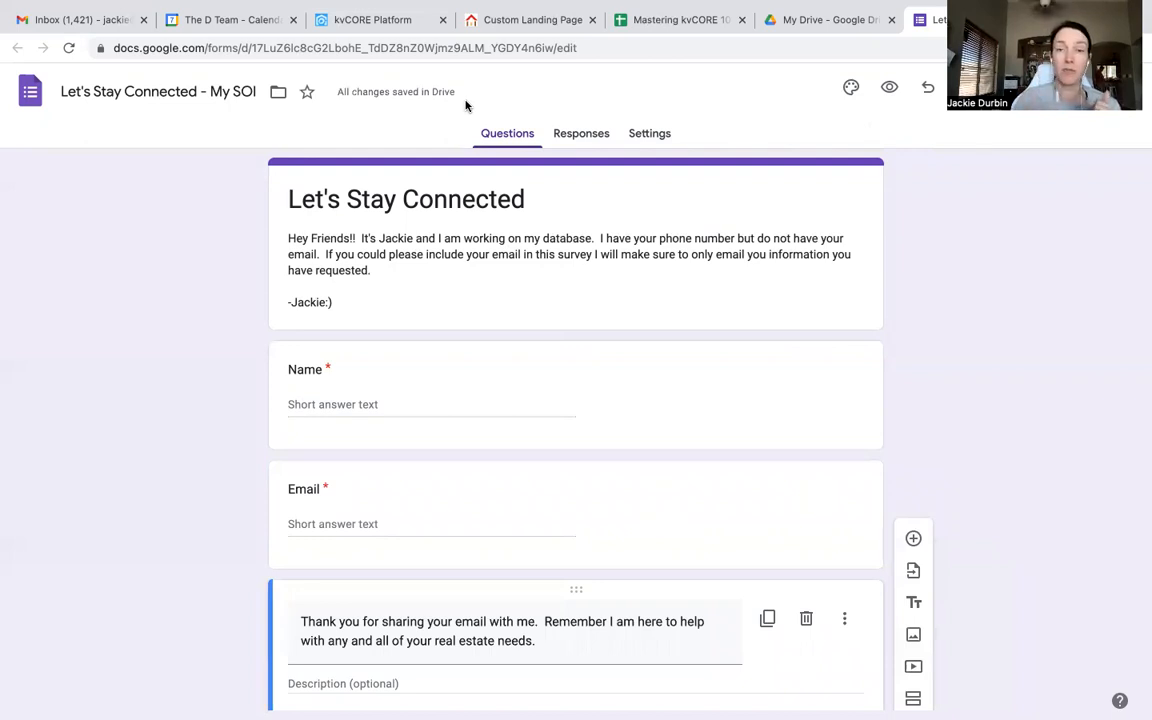
Upload the "Uniquely Made - Course Design" banner as the form's header image, moving the crop area down to include the full title strip.
click(853, 90)
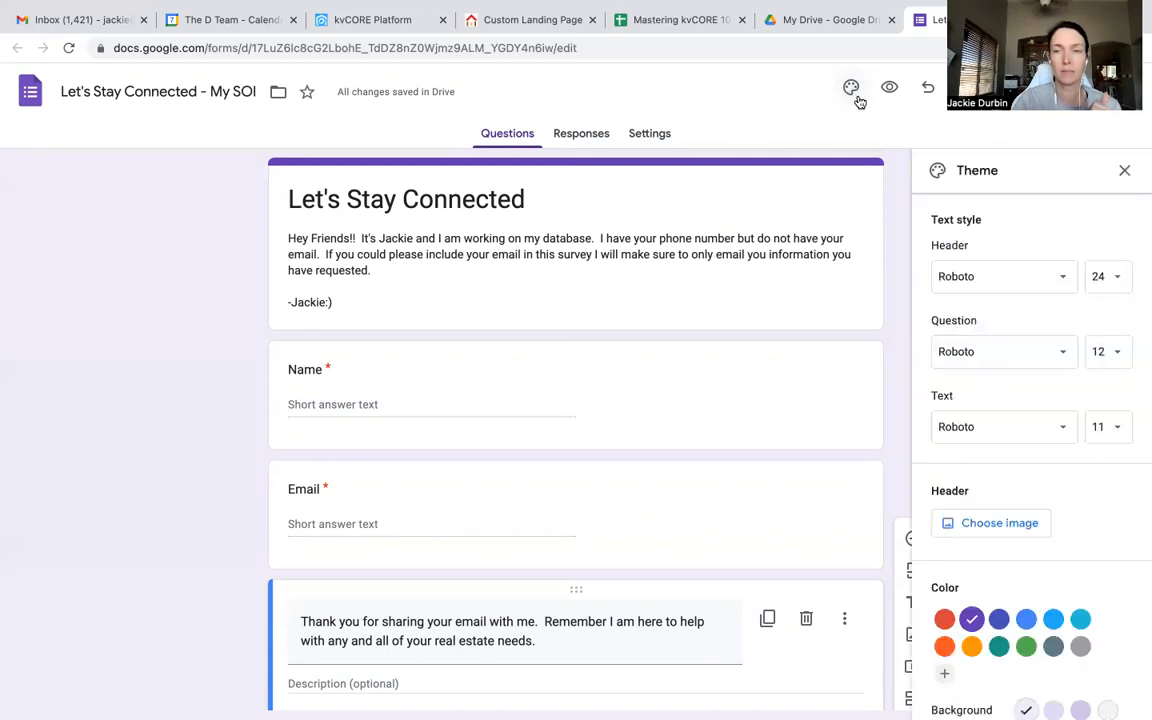
click(996, 523)
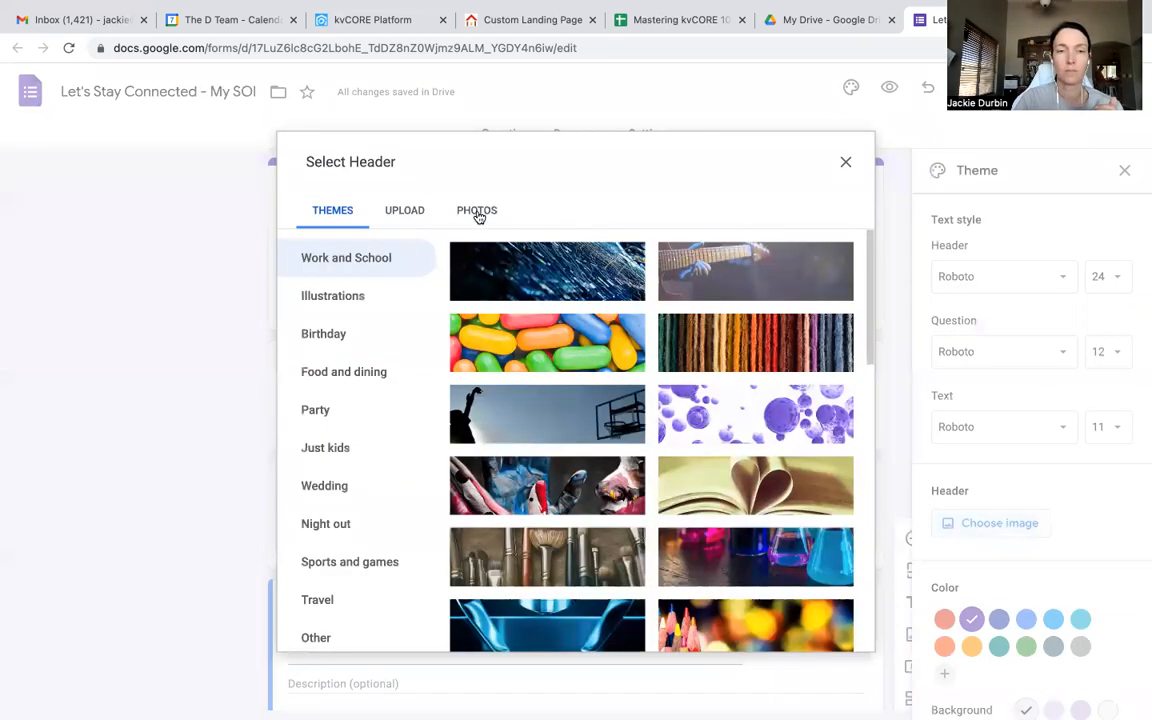
click(477, 216)
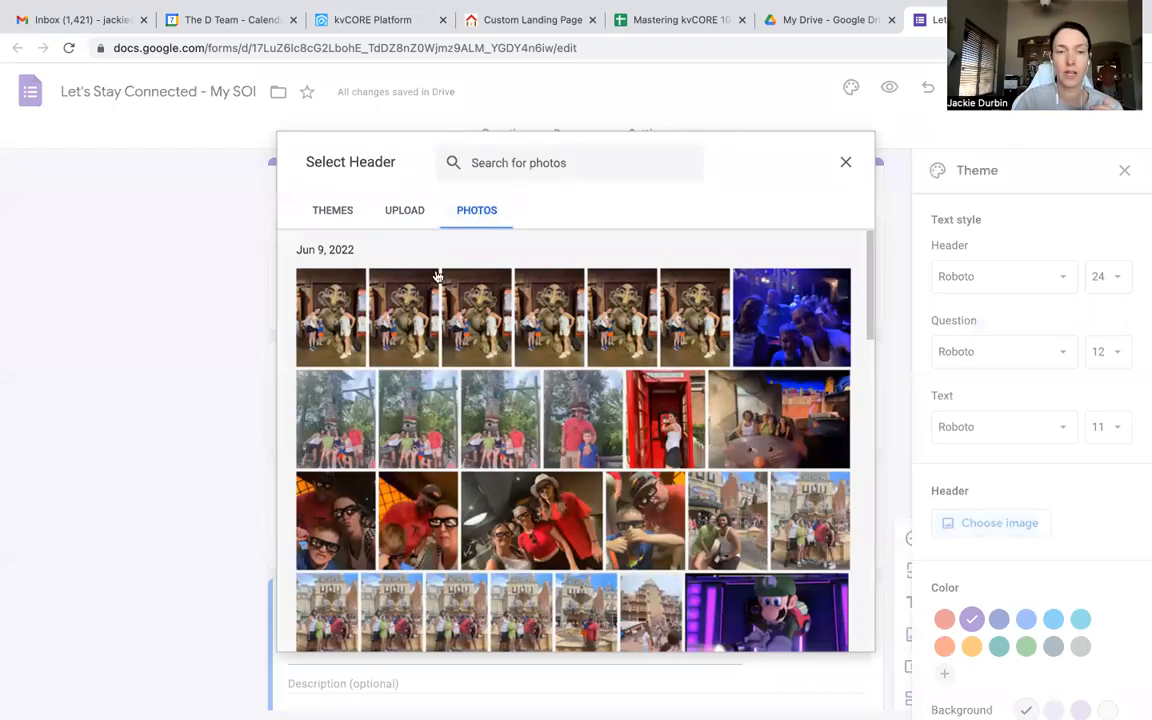
click(407, 214)
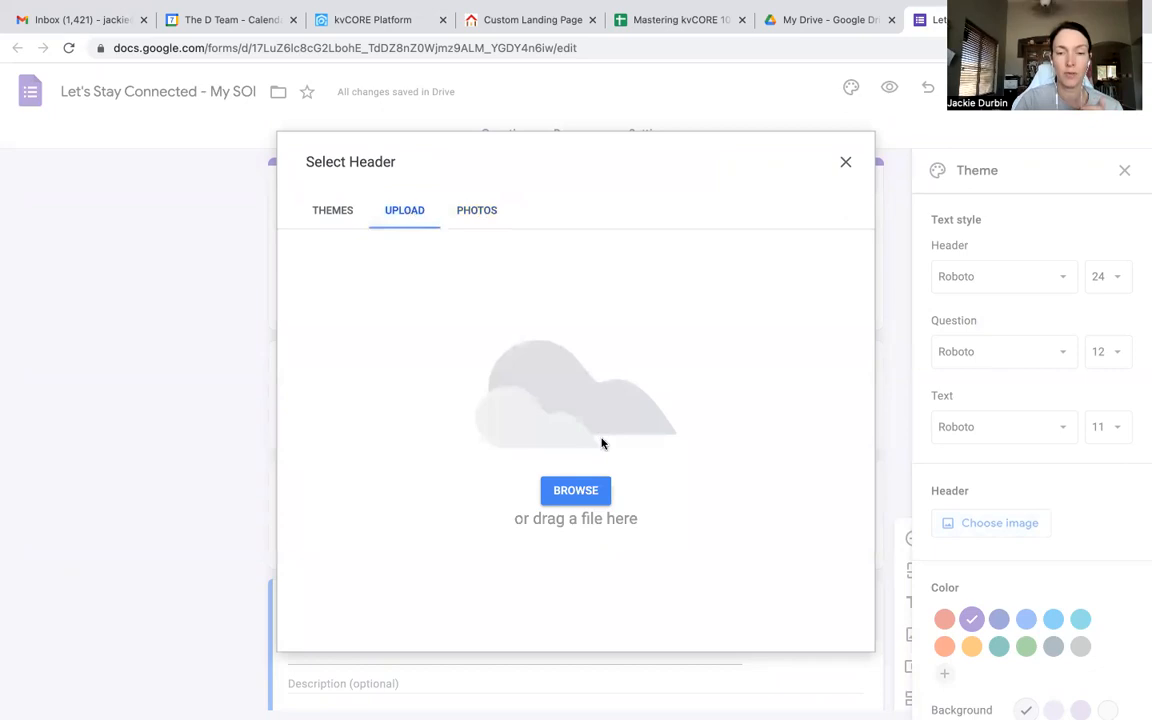
click(578, 492)
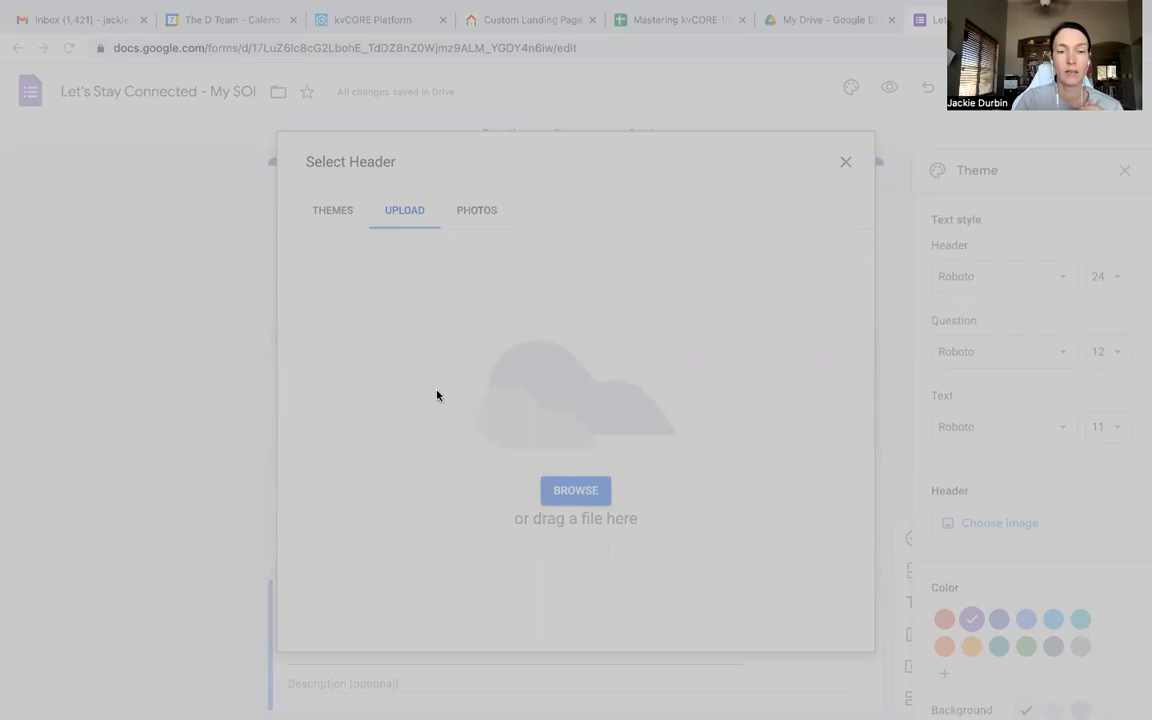
click(858, 545)
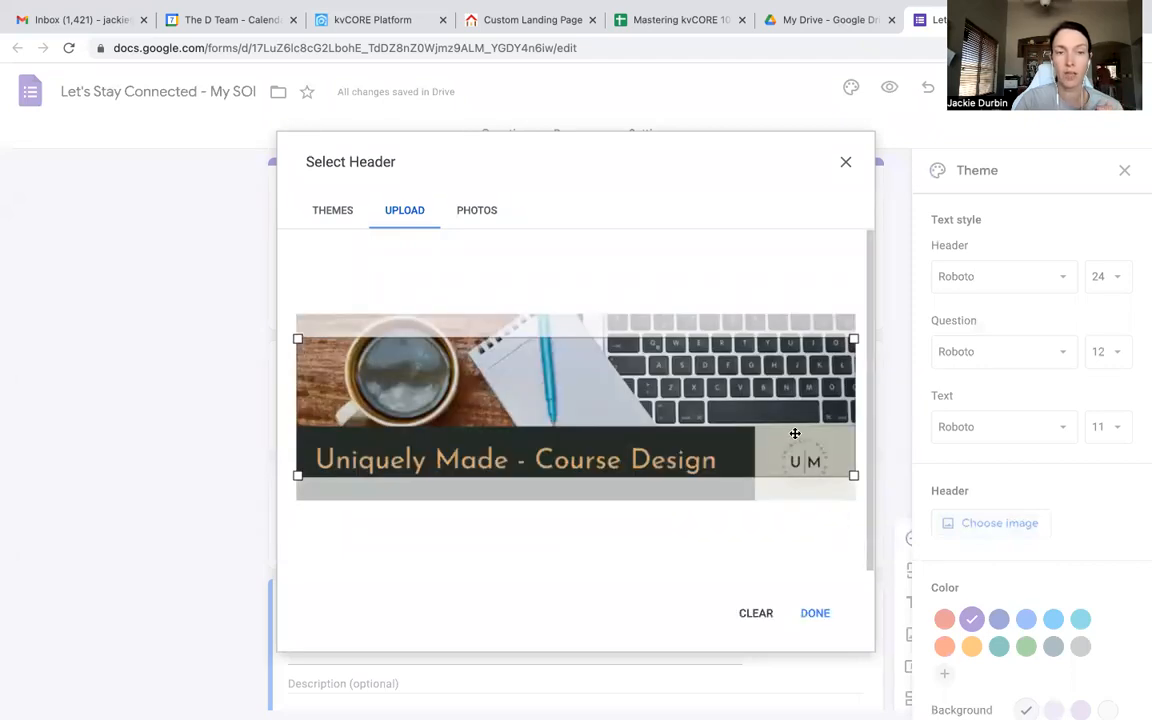
mouse_move(809, 398)
mouse_down()
mouse_move(809, 415)
mouse_move(805, 378)
mouse_move(806, 427)
mouse_move(807, 412)
mouse_up()
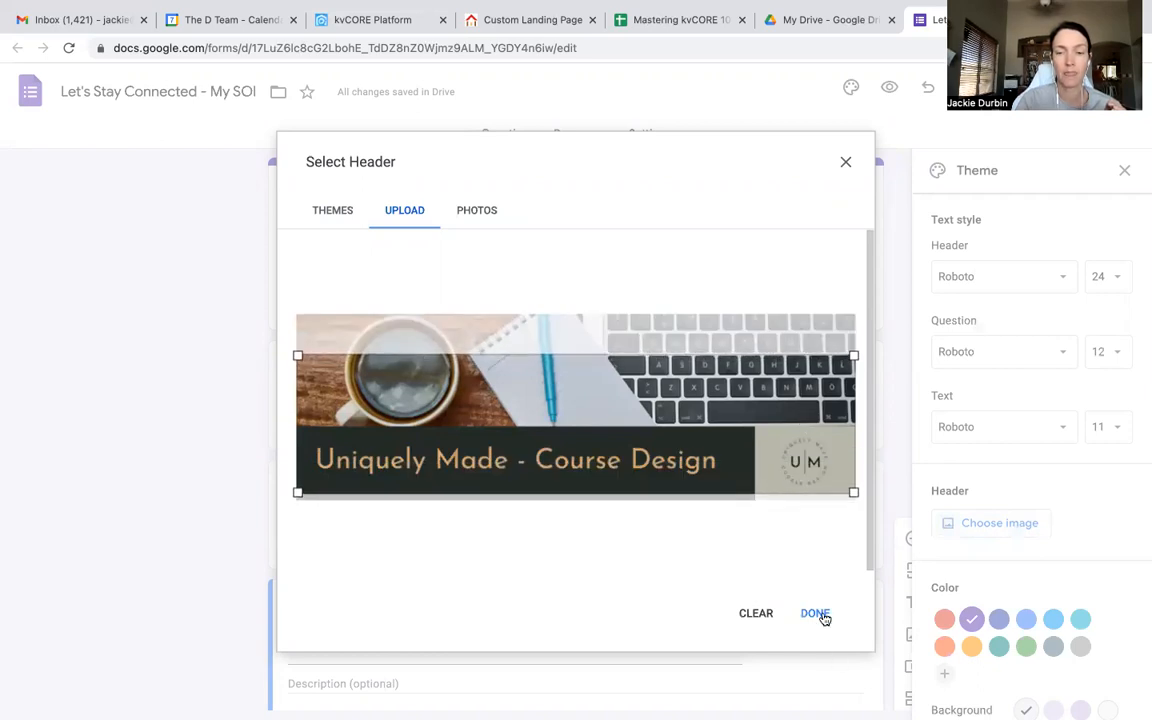
click(822, 617)
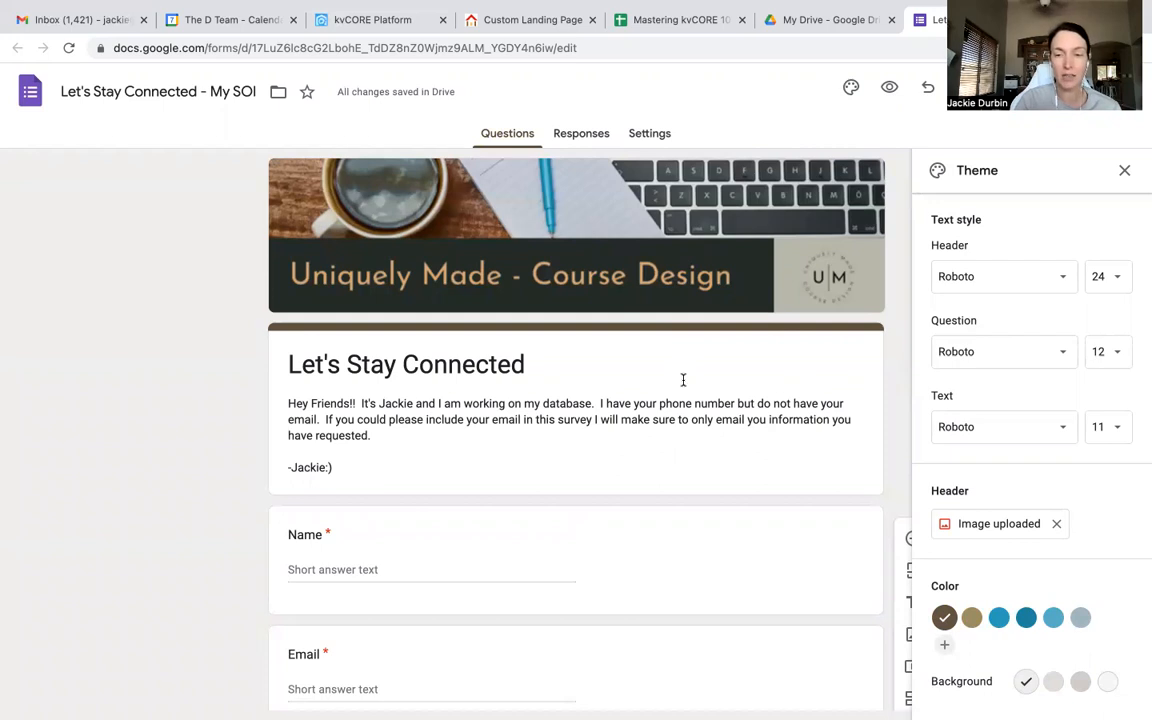
Try out the suggested theme colors and set the form's theme color to the tan one.
click(971, 617)
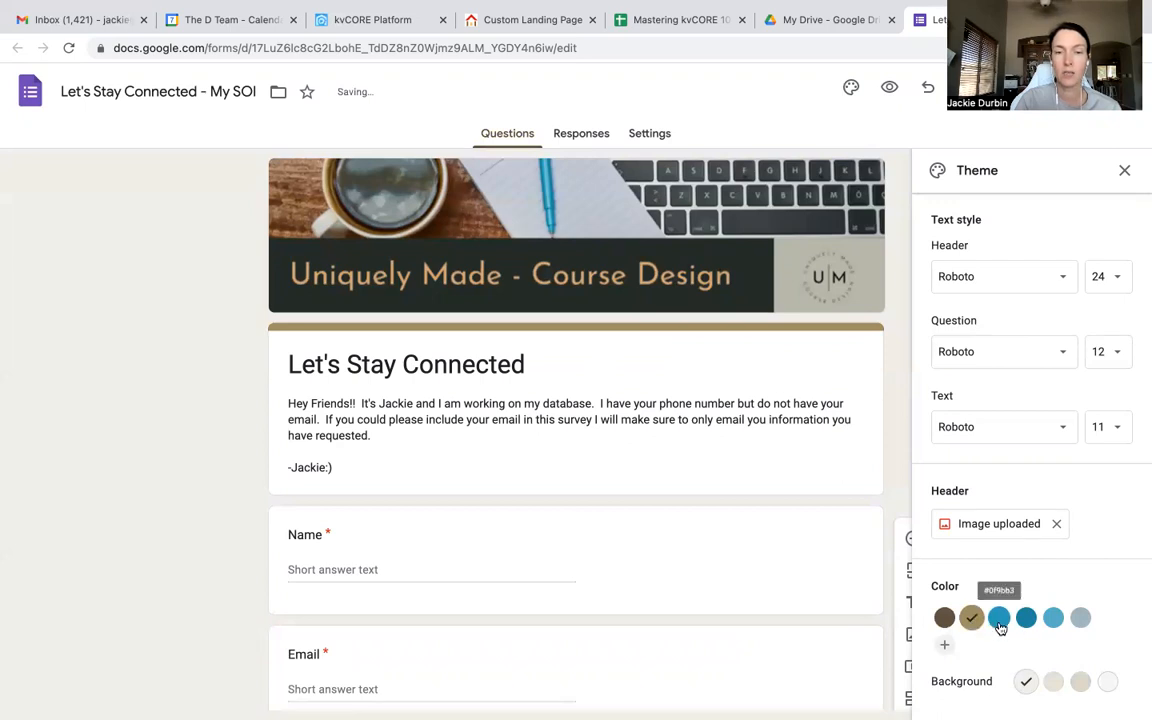
click(999, 617)
click(1026, 617)
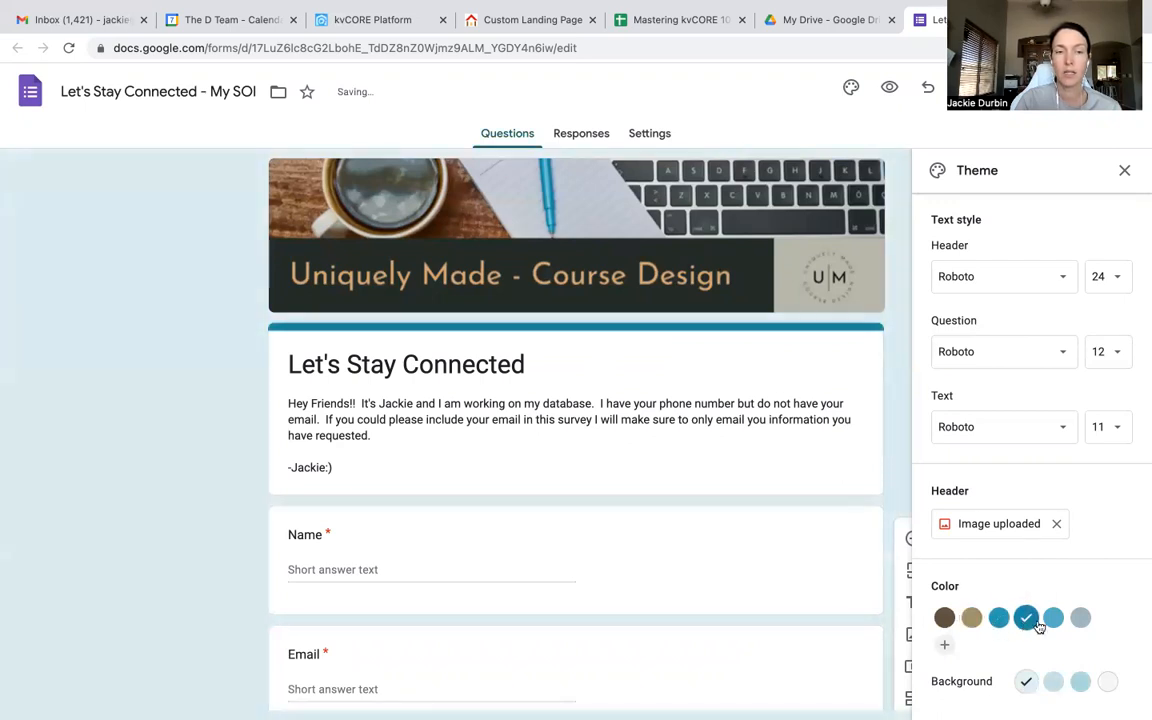
click(1058, 619)
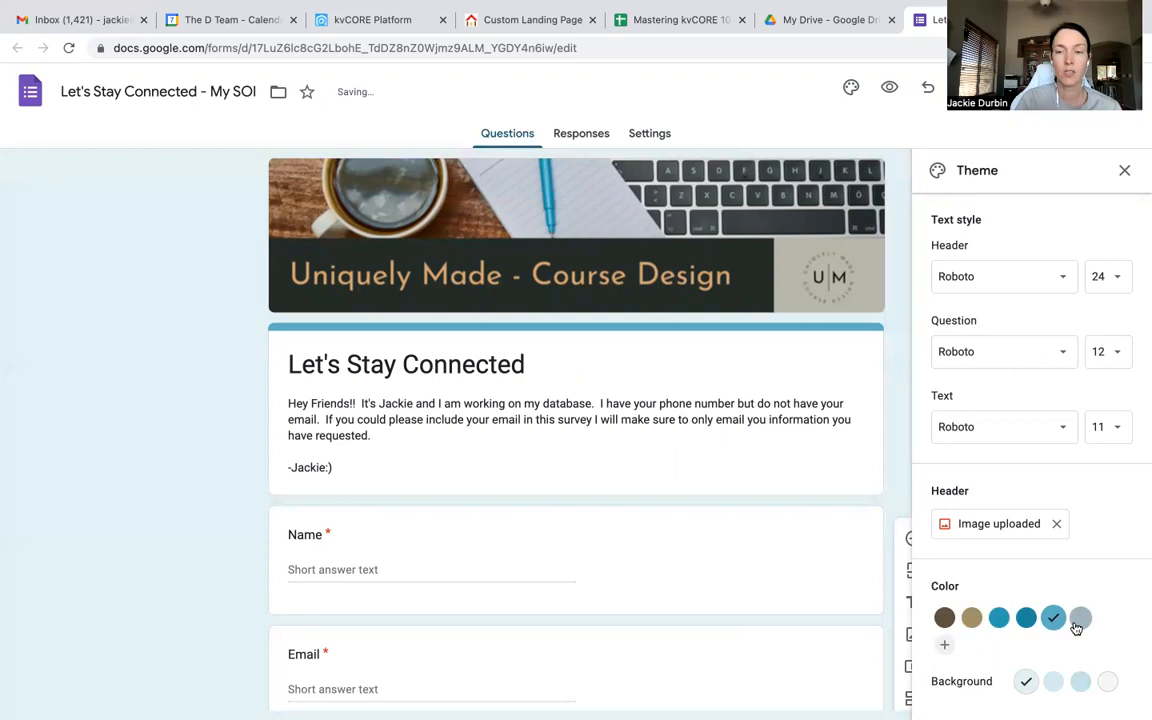
click(1078, 620)
click(972, 618)
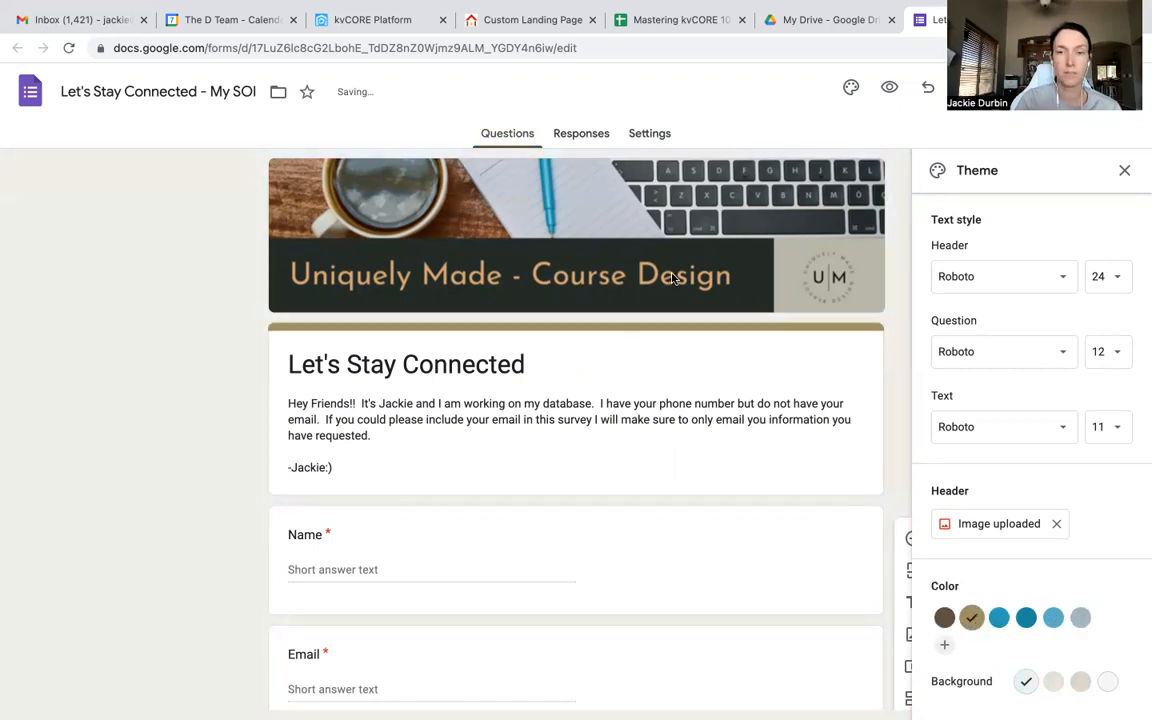
click(1124, 171)
Generate a shortened URL for sending the form by link and copy it.
scroll(1008, 350, down, 3)
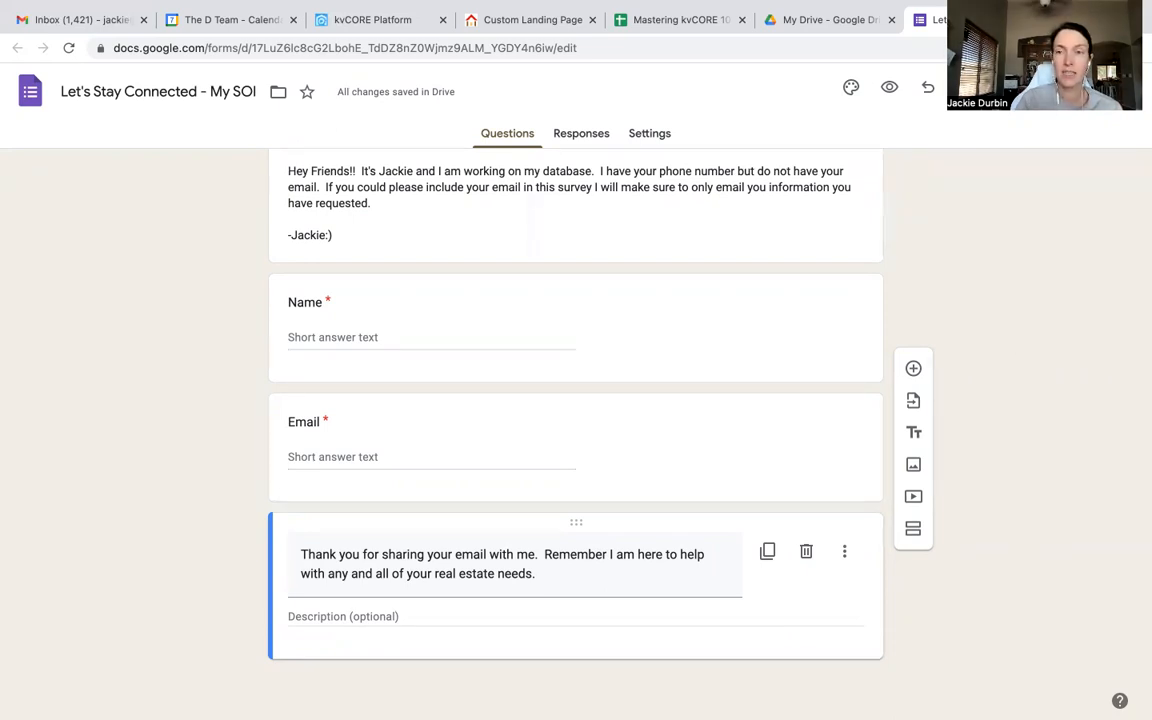
click(985, 88)
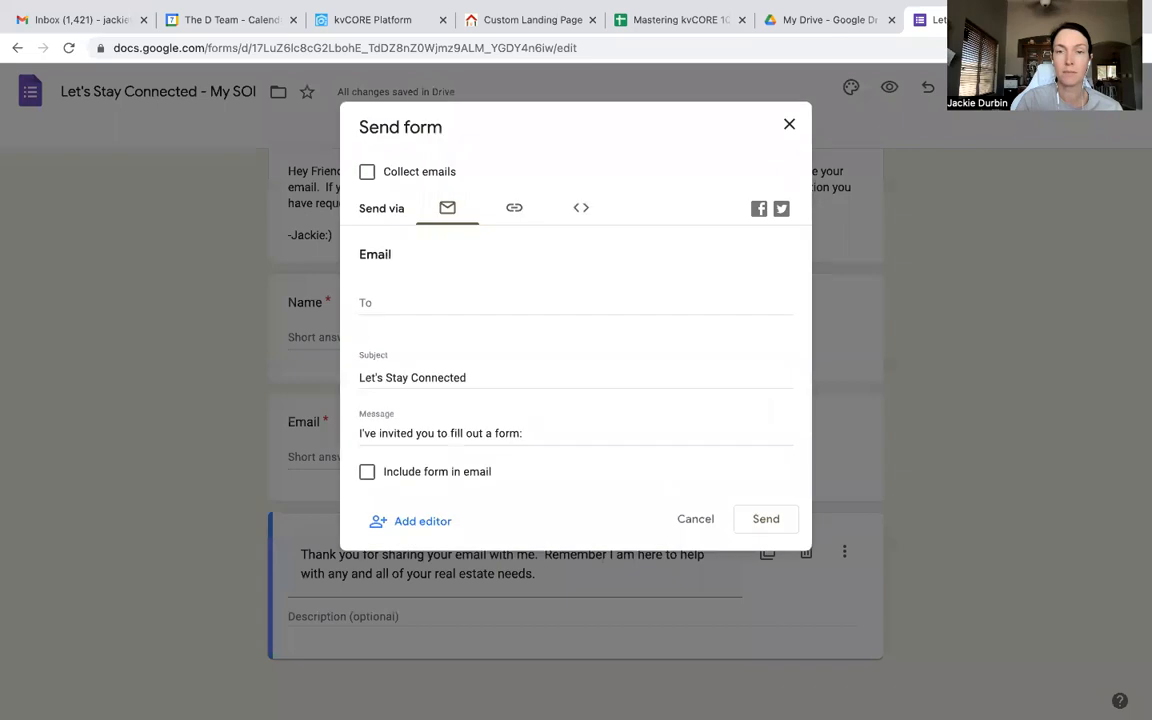
click(515, 208)
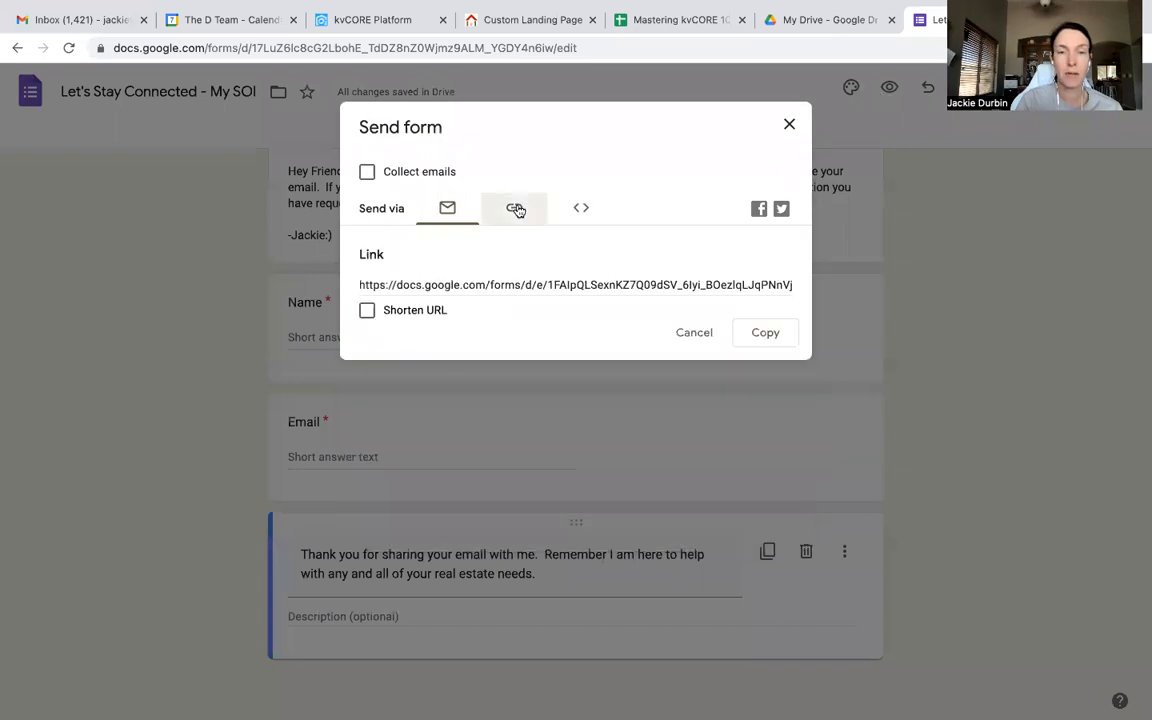
click(367, 311)
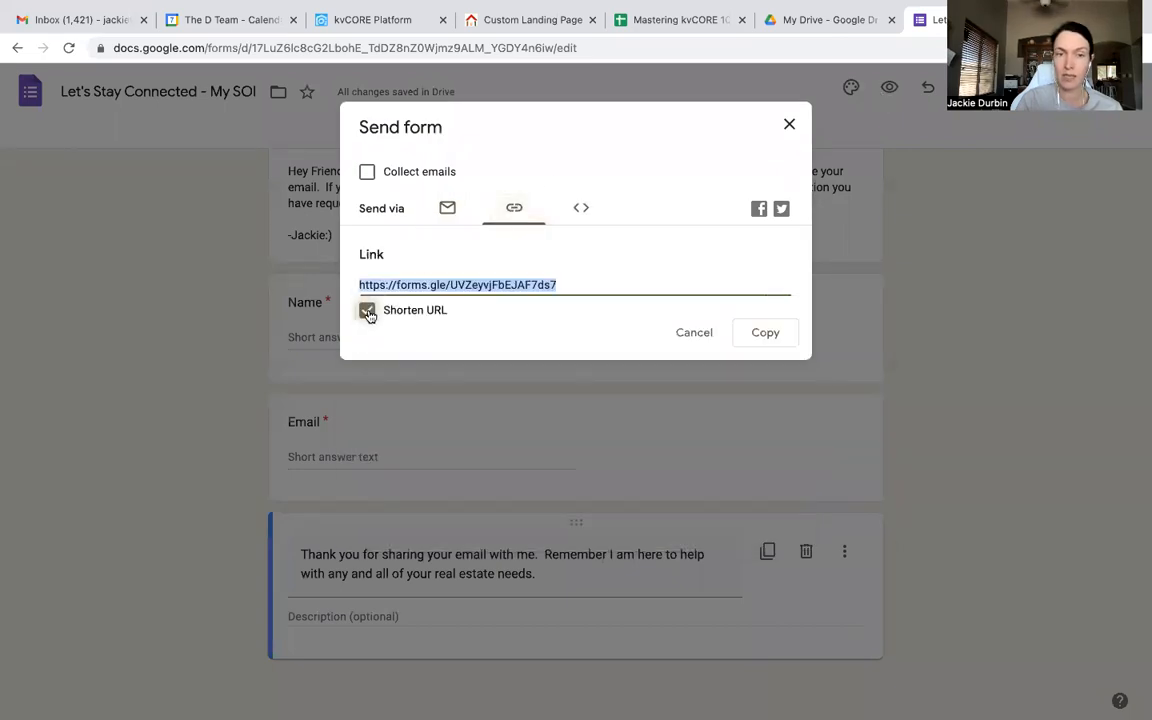
click(765, 333)
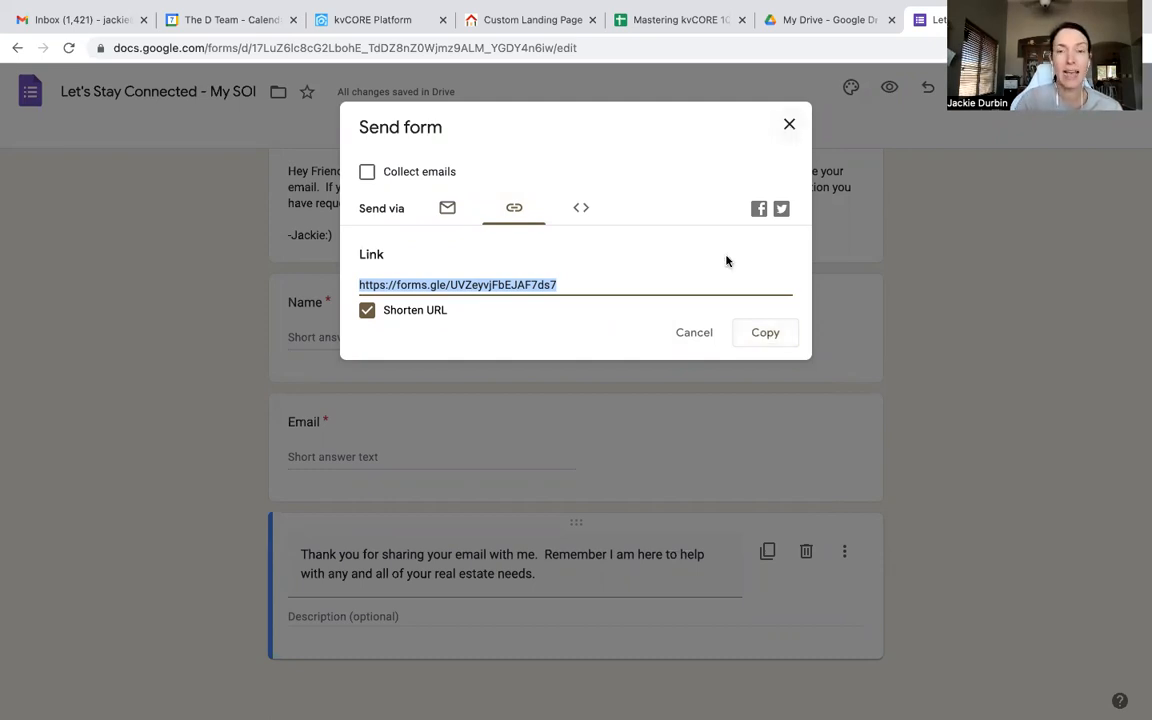
click(694, 333)
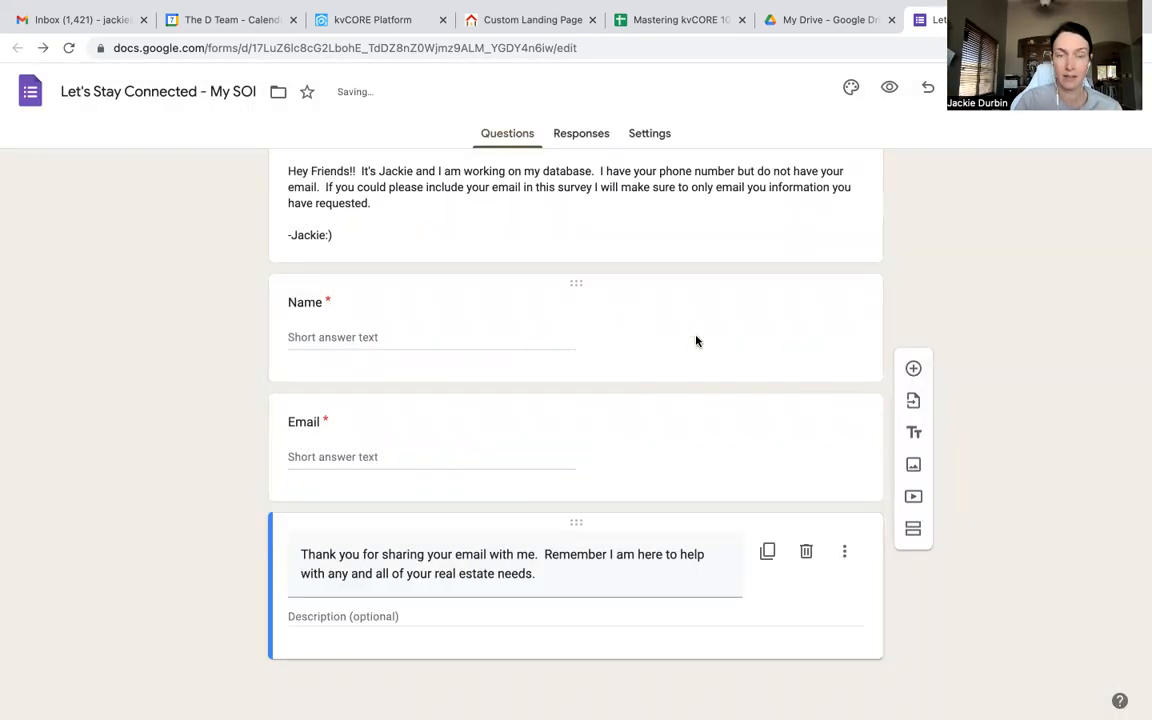
Open the form's responses view.
scroll(696, 341, up, 3)
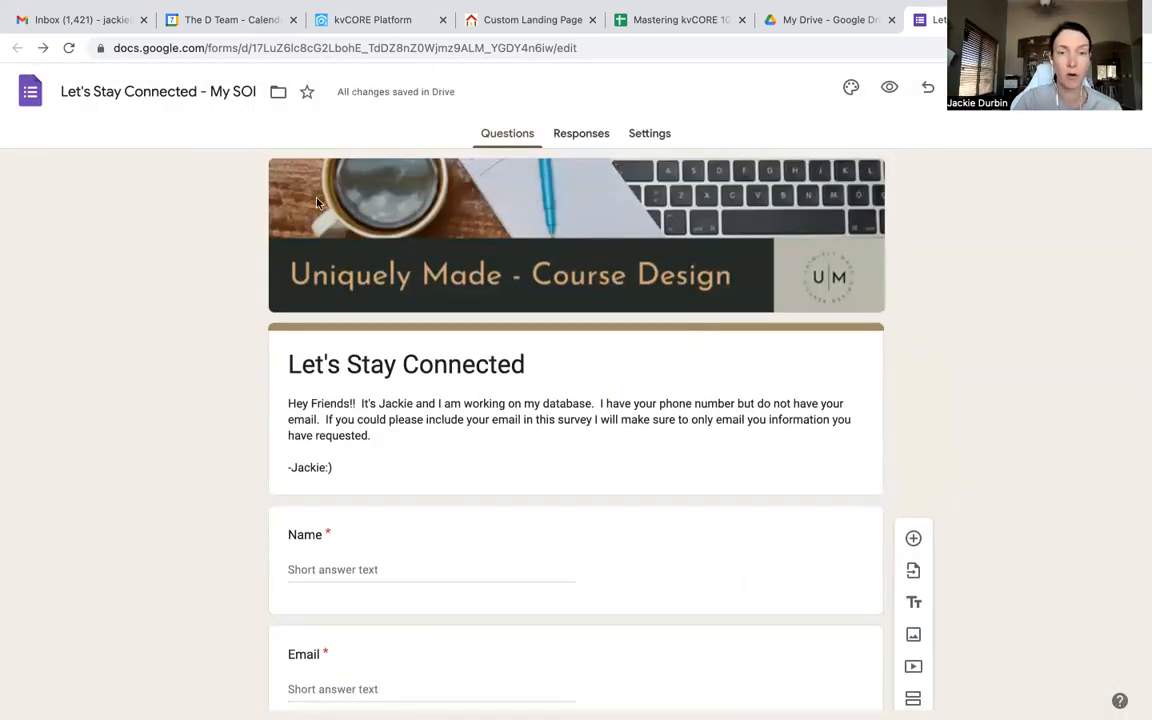
click(587, 139)
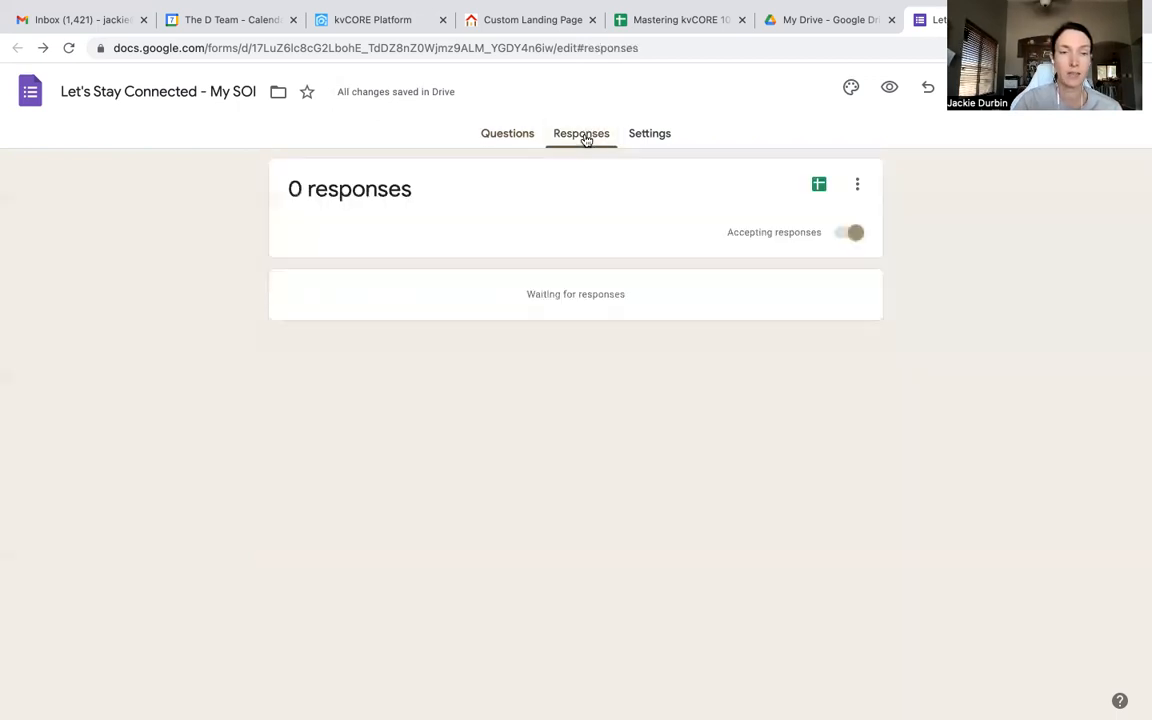